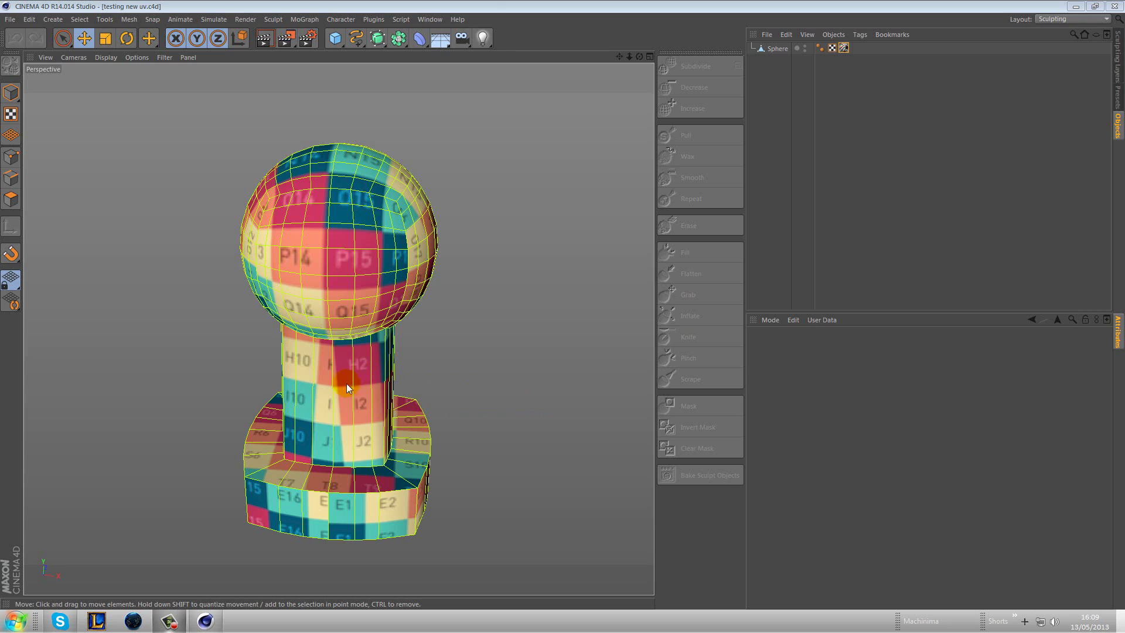
Drag the UV-checker-textured pawn-shaped Sphere upward in the Perspective viewport.
left_click_drag(488, 395, 486, 325)
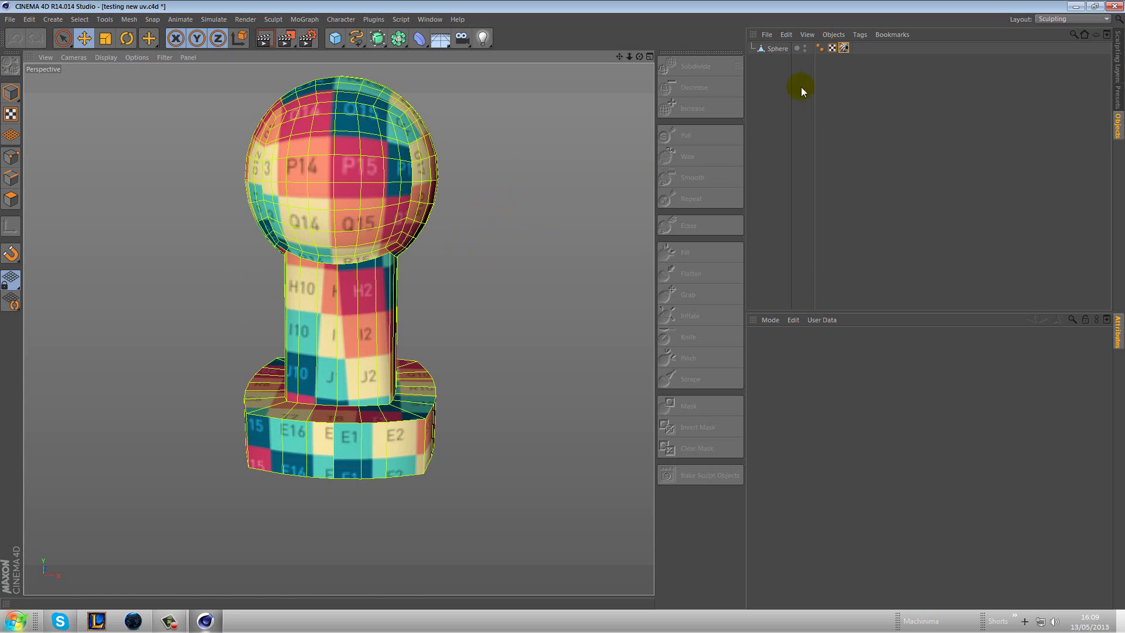
Select the Sphere and switch the interface to the BP UV Edit layout.
left_click(760, 47)
left_click(1075, 20)
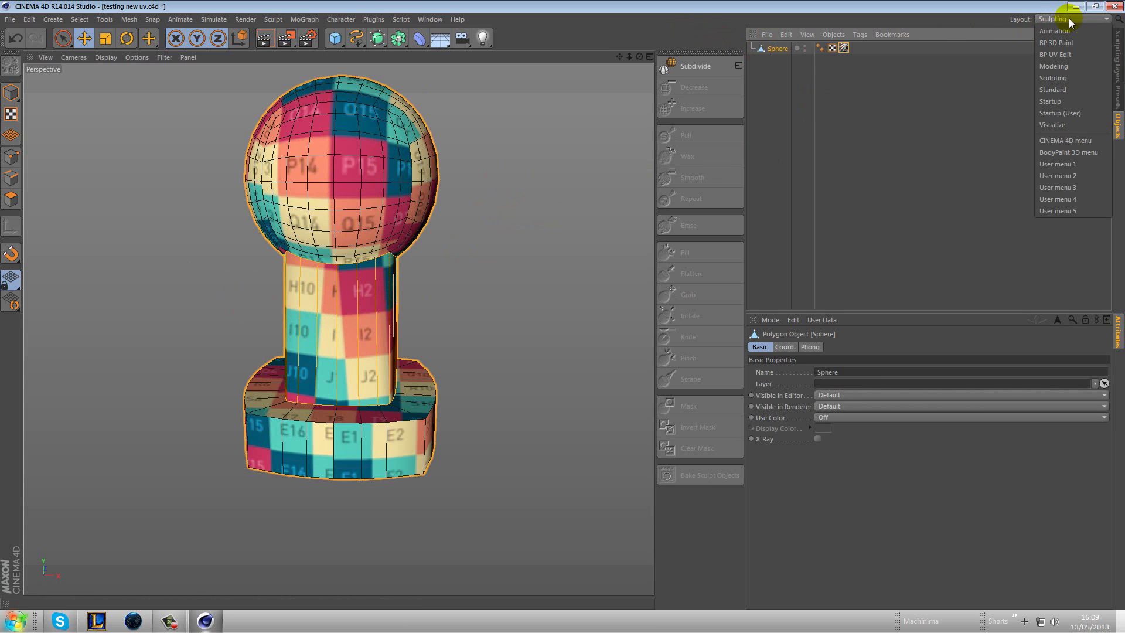
left_click(1067, 54)
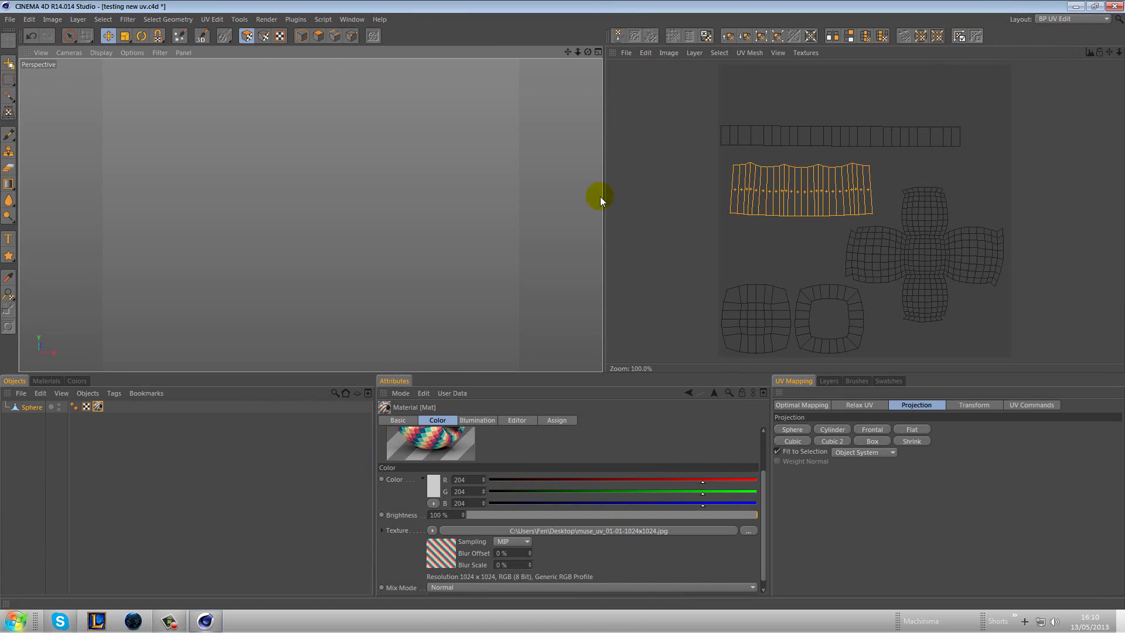
Use Live Selection to select polygons on the base and a strip down the stem.
left_click(70, 36)
left_click(428, 158)
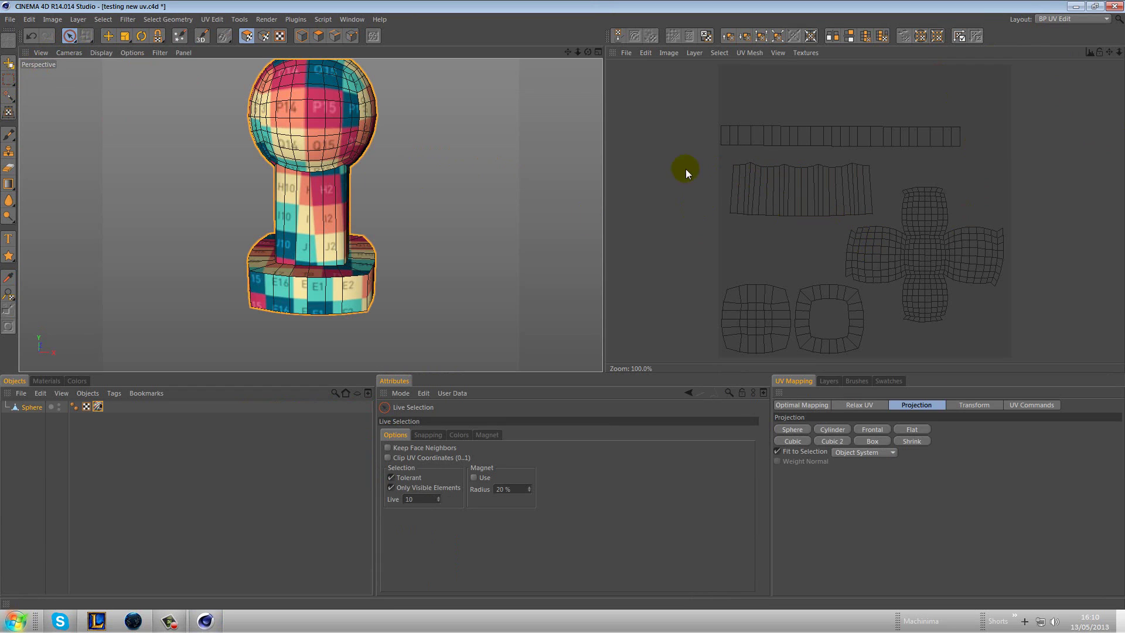
left_click(333, 290)
left_click(310, 217)
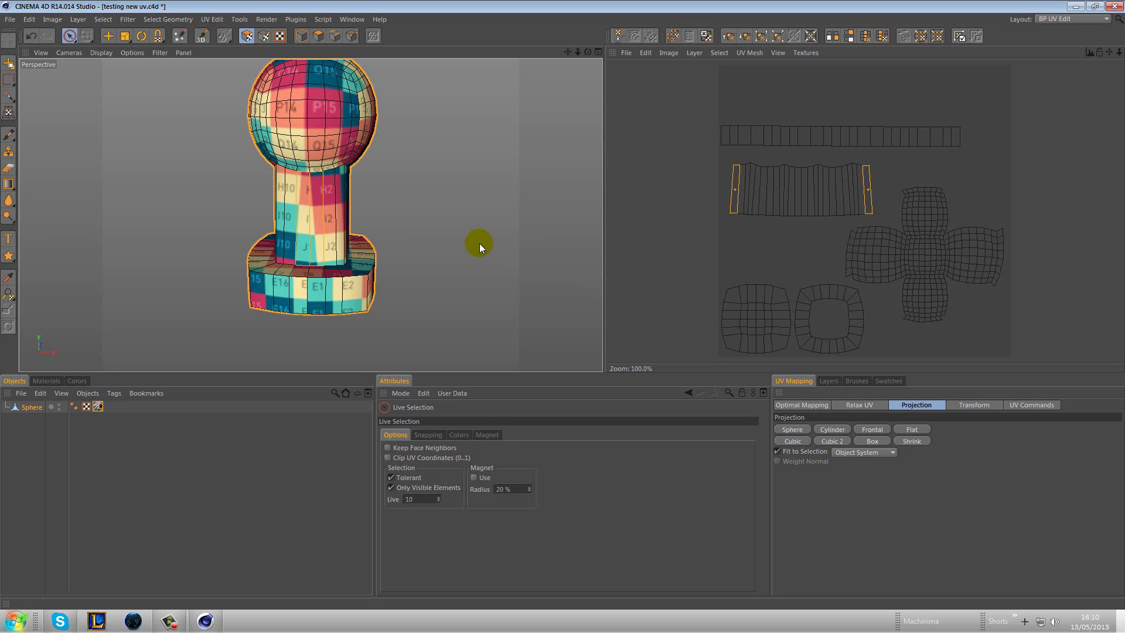
Orbit to view the model from above and the side, then deselect all polygons.
left_click_drag(491, 215, 469, 329, "alt")
mouse_move(323, 221)
left_mouse_down()
mouse_move(284, 231)
mouse_move(337, 258)
mouse_move(368, 248)
mouse_move(352, 258)
mouse_move(381, 265)
left_mouse_up()
mouse_move(243, 205)
left_mouse_down()
mouse_move(277, 242)
mouse_move(375, 260)
mouse_move(323, 251)
mouse_move(371, 253)
mouse_move(317, 237)
mouse_move(331, 252)
mouse_move(326, 230)
mouse_move(387, 251)
left_mouse_up()
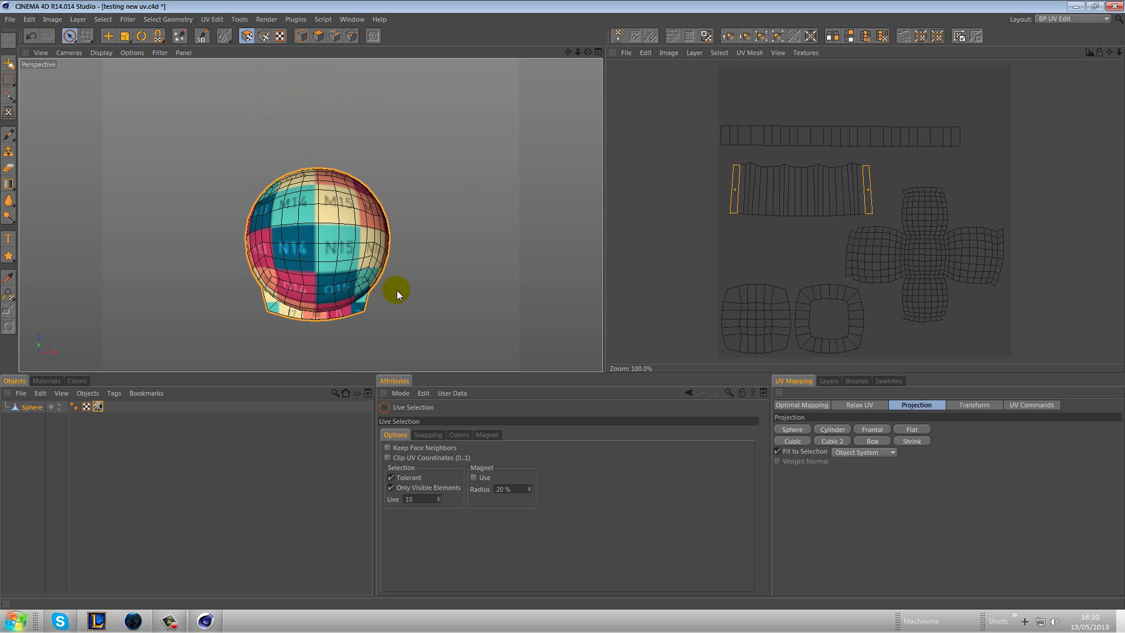
left_click_drag(402, 293, 416, 244, "alt")
scroll(317, 243, "up", 5)
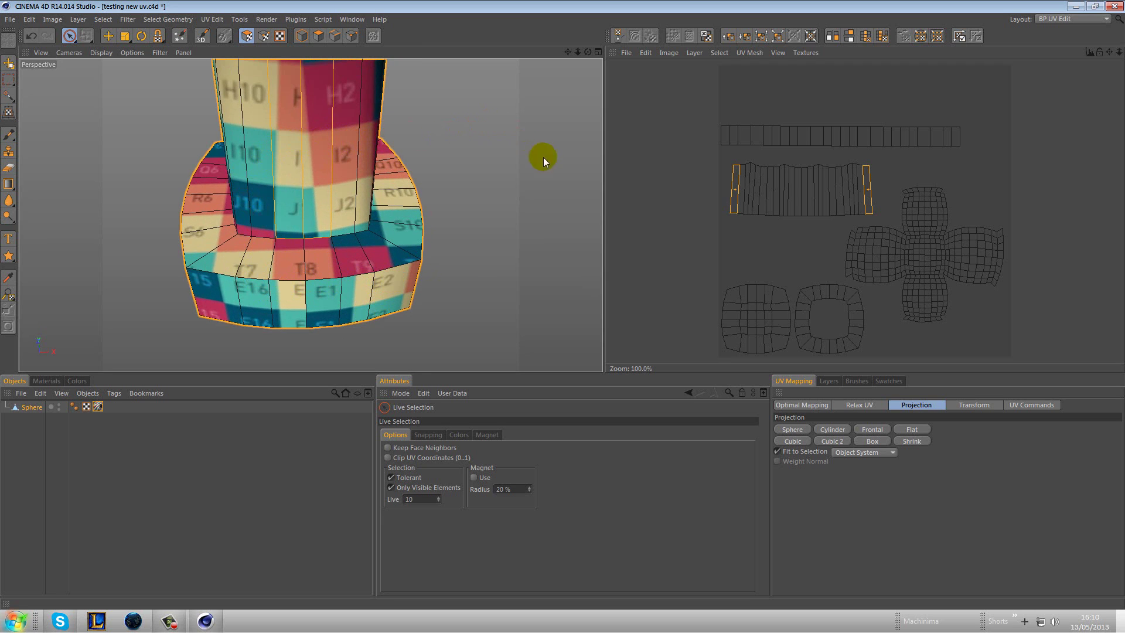
left_click(675, 163)
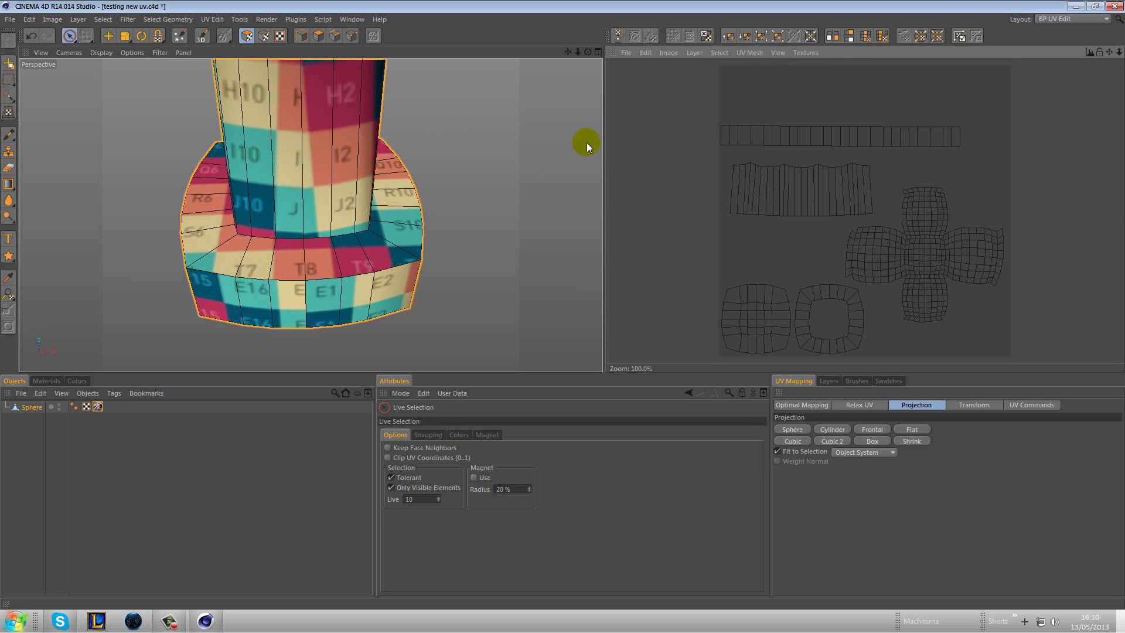
Return to the Sculpting layout and make the Sphere sculptable.
left_click(1062, 20)
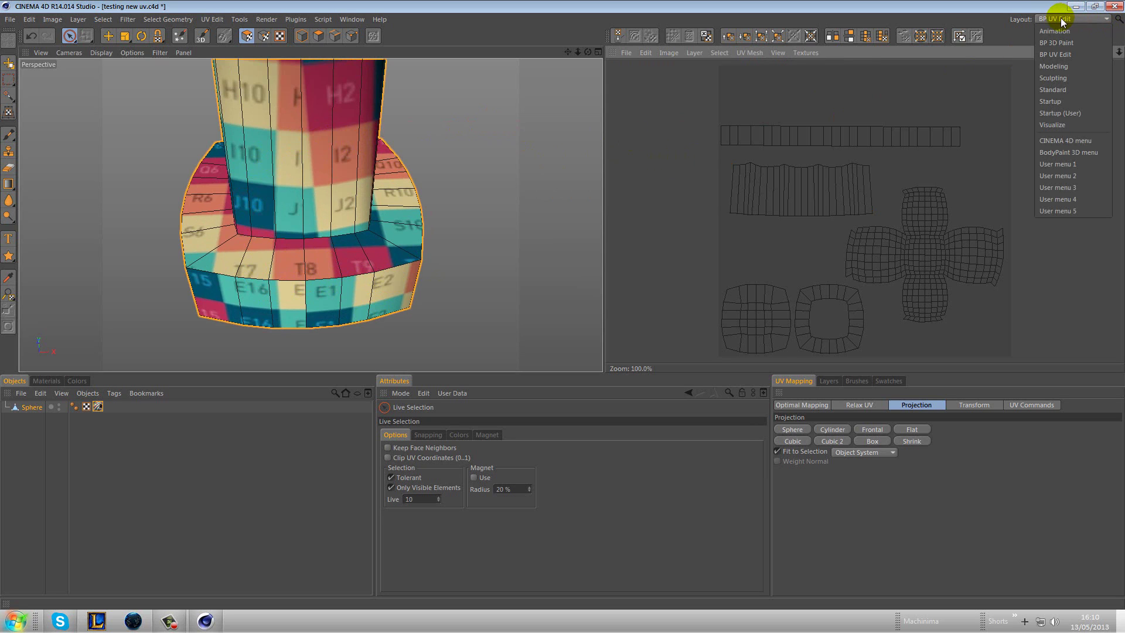
left_click(1074, 78)
scroll(522, 212, "down", 3)
scroll(511, 269, "down", 4)
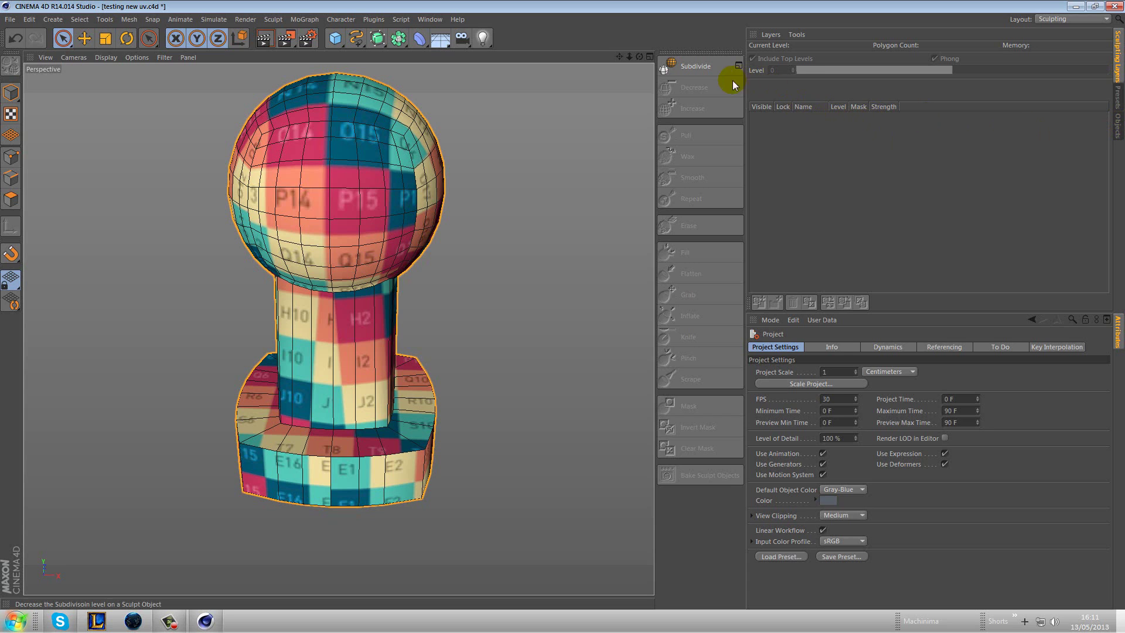
left_click(715, 71)
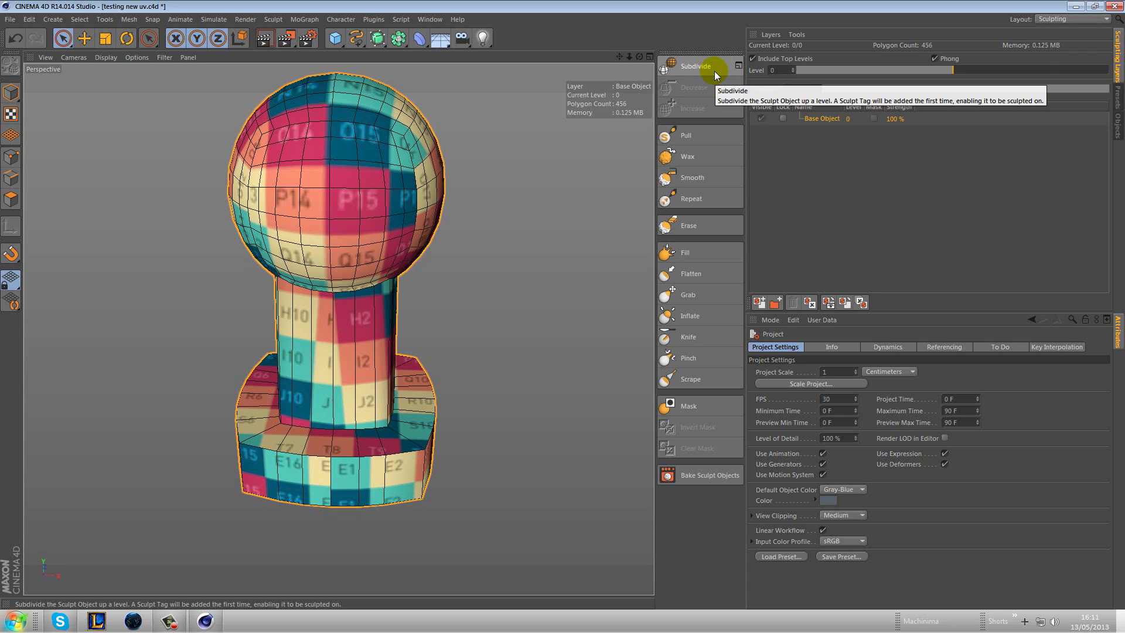
Delete the Sphere's texture tag and set the viewport to Gouraud Shading.
left_click(1118, 124)
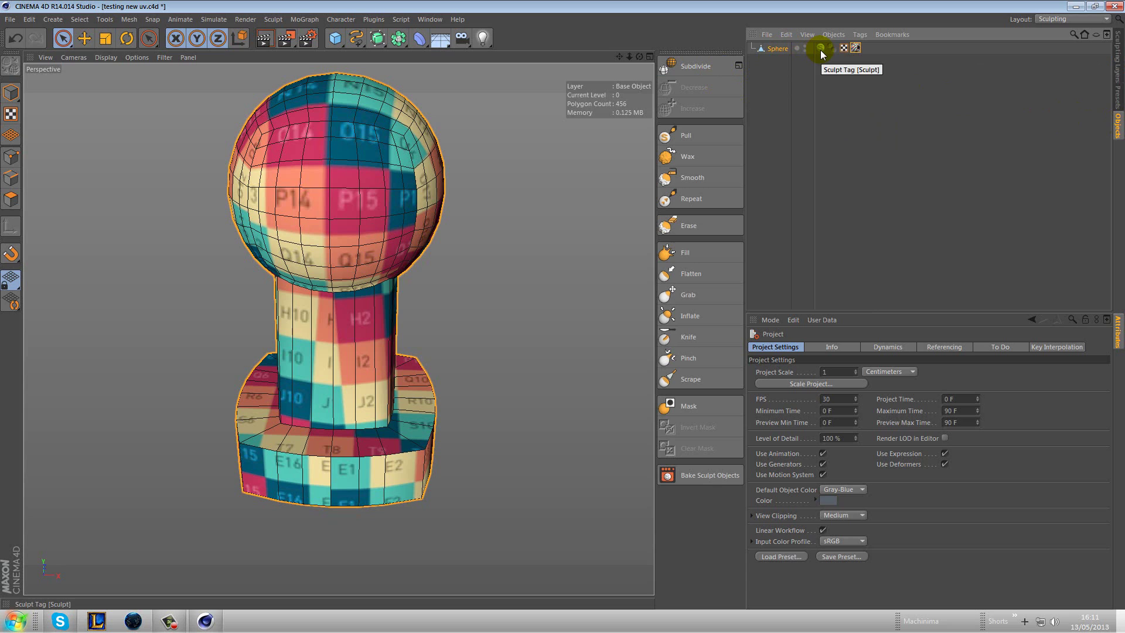
left_click(866, 62)
left_click(856, 49)
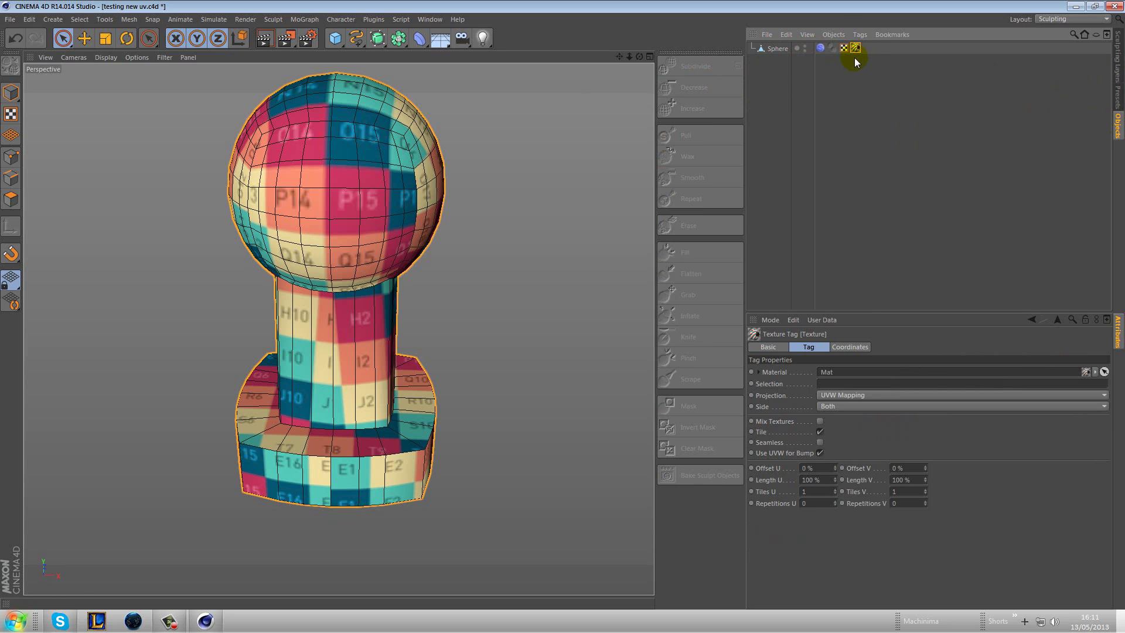
key("Delete")
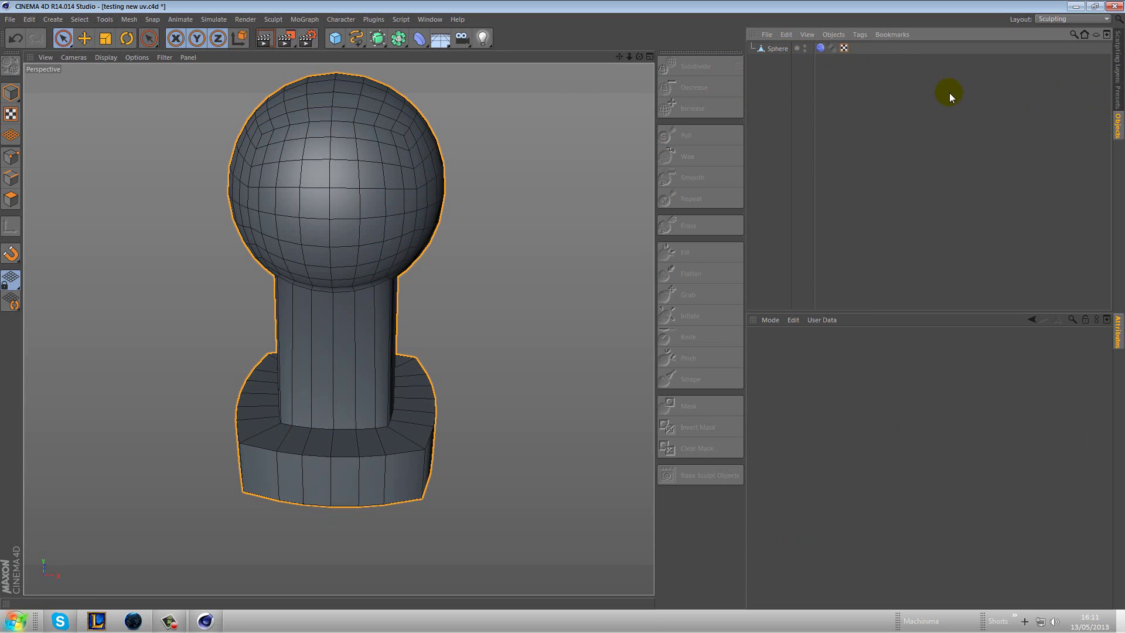
left_click(106, 57)
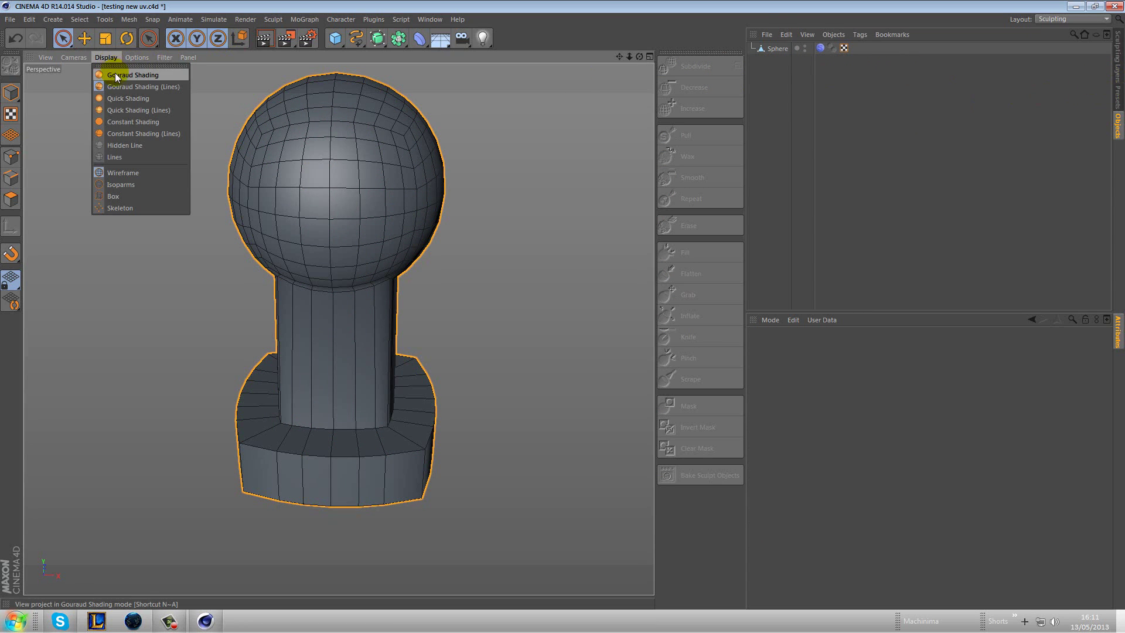
left_click(121, 76)
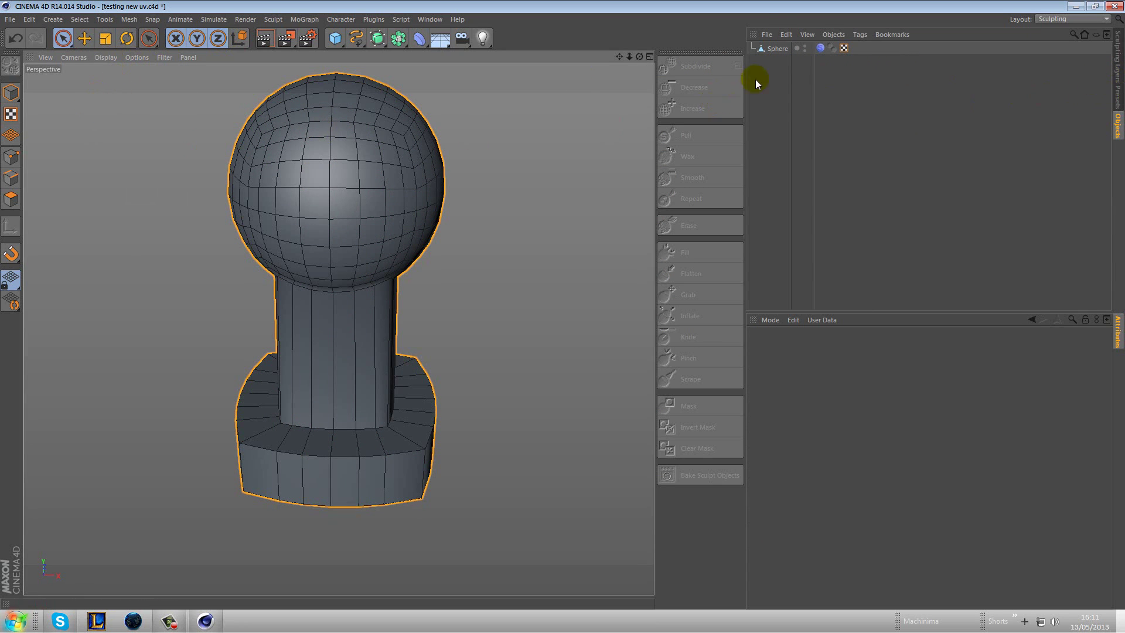
Select the Sphere in the sculpt layers and subdivide it up to level 5.
left_click(11, 92)
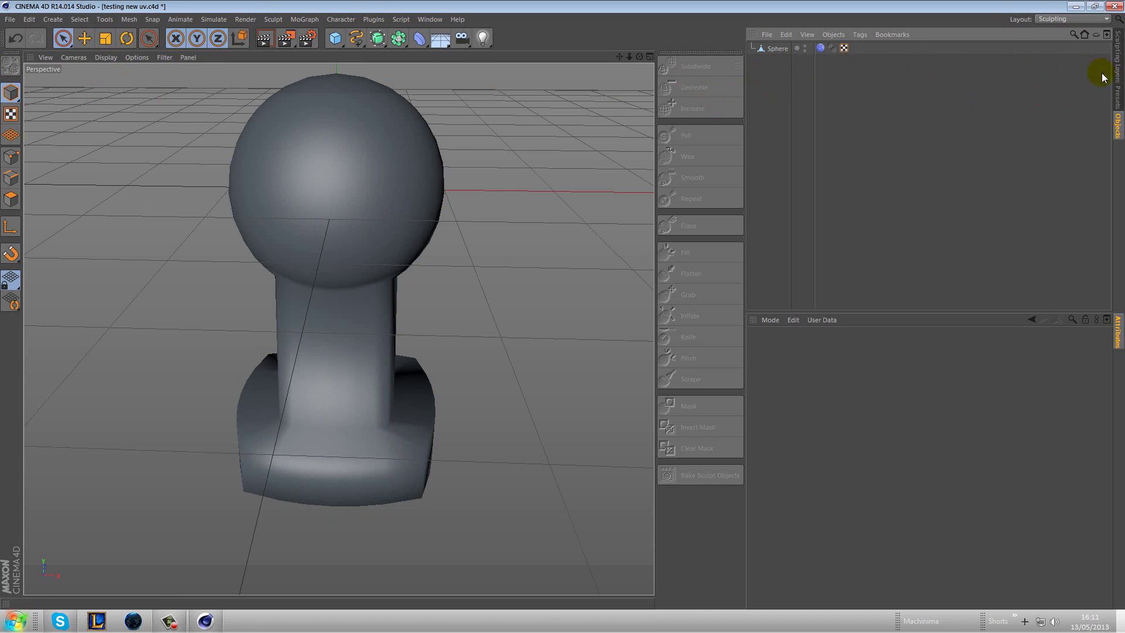
left_click(1118, 59)
left_click(394, 184)
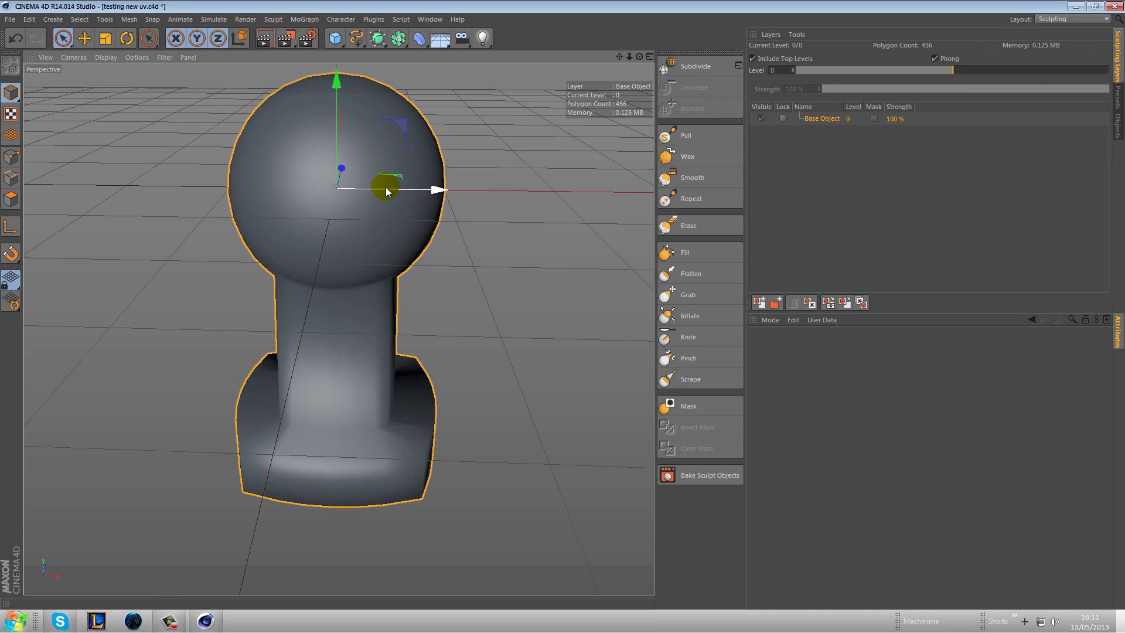
left_click(695, 68)
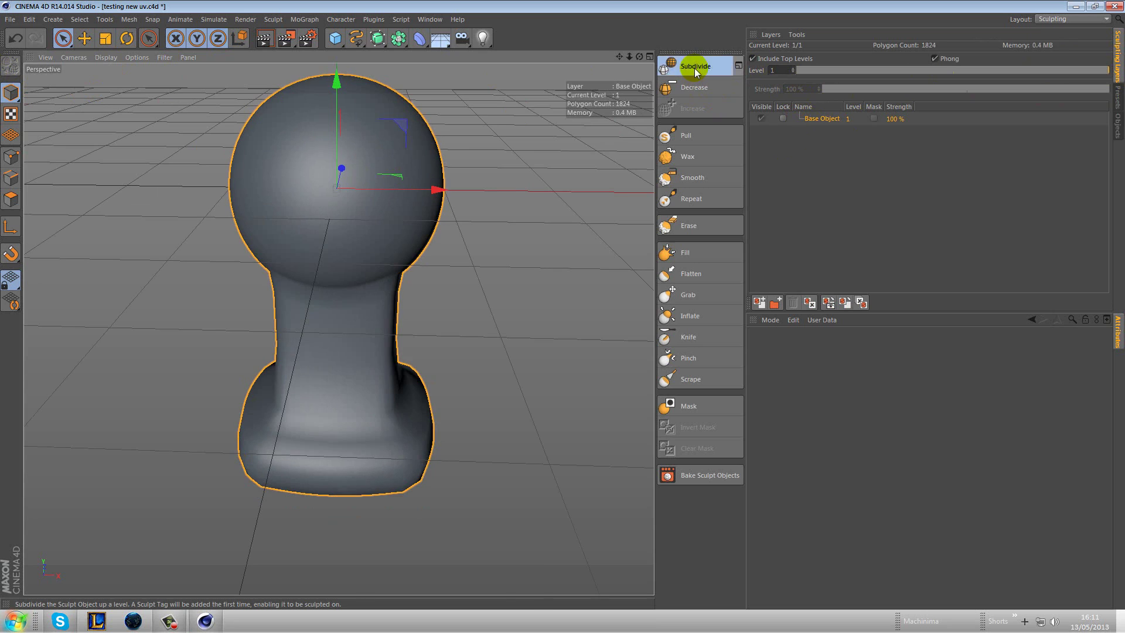
left_click(694, 68)
left_click(694, 68)
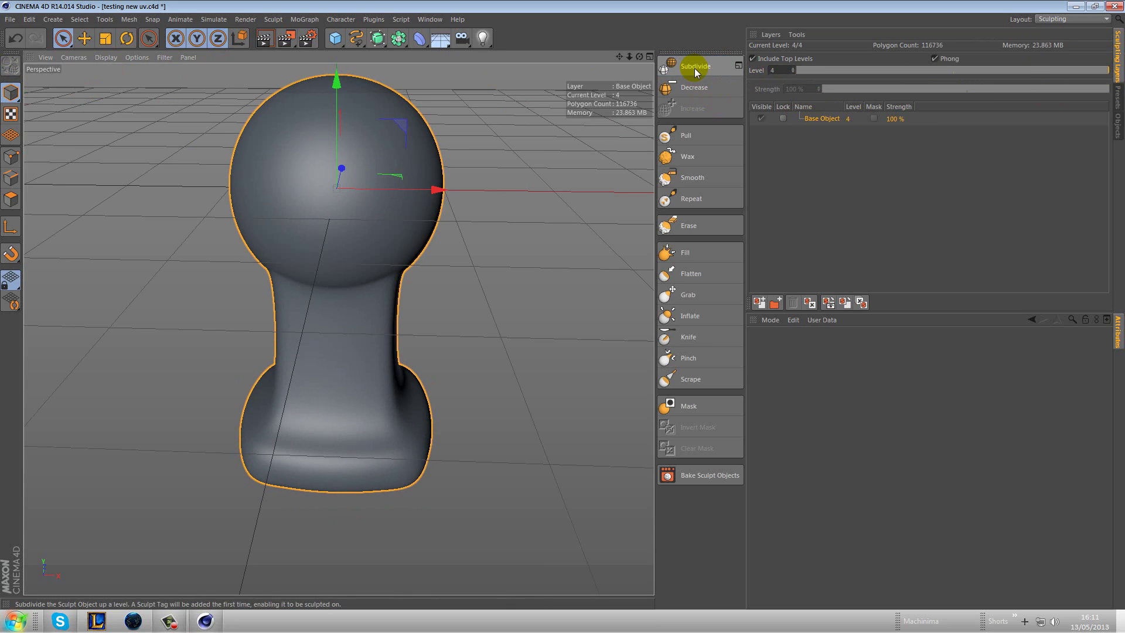
left_click(694, 68)
left_click(694, 66)
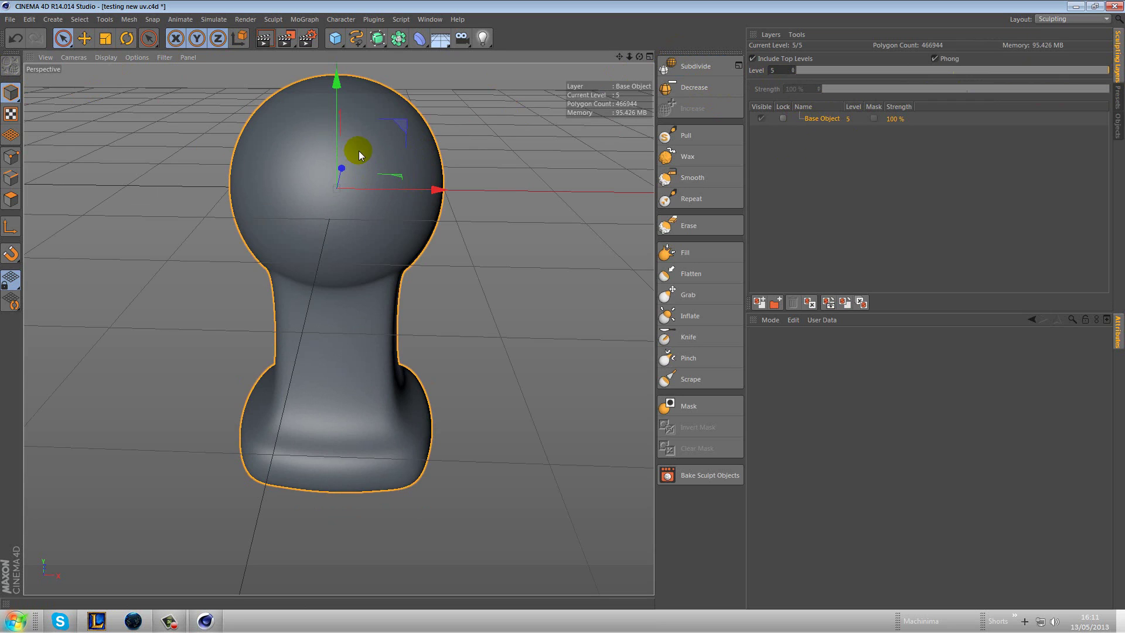
Build swirled Wax lumps on the head, then Grab spikes out of its right, left and top.
left_click(708, 157)
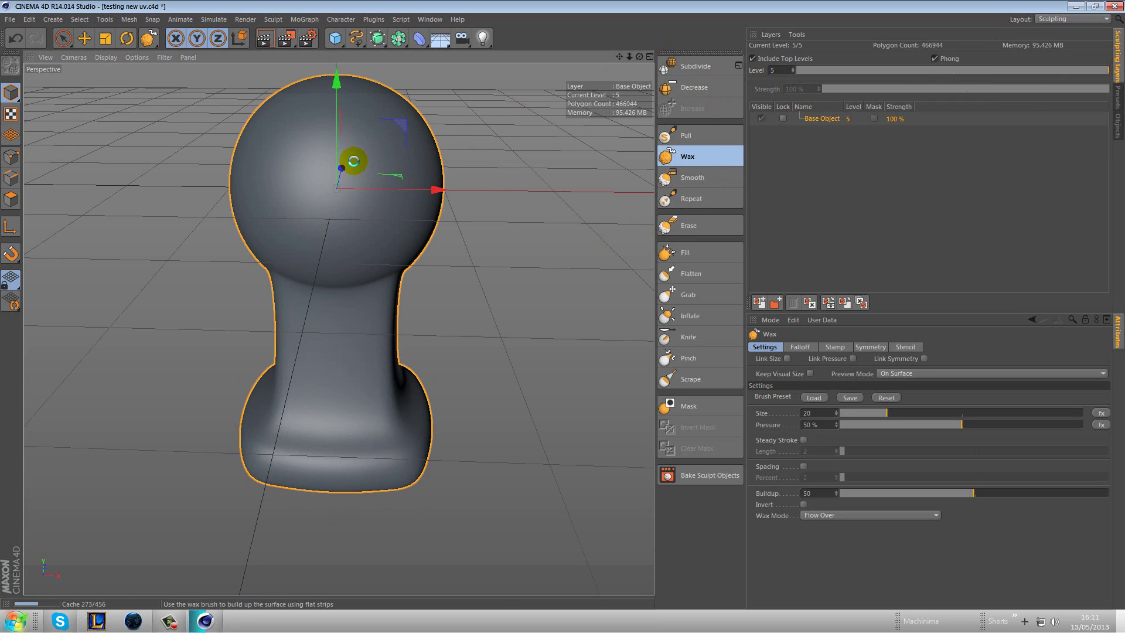
mouse_move(369, 165)
left_mouse_down()
mouse_move(336, 188)
mouse_move(368, 182)
mouse_move(356, 170)
mouse_move(382, 185)
mouse_move(265, 139)
mouse_move(301, 139)
mouse_move(252, 196)
mouse_move(276, 195)
mouse_move(258, 206)
mouse_move(292, 278)
mouse_move(288, 251)
mouse_move(270, 269)
mouse_move(348, 296)
mouse_move(374, 285)
mouse_move(339, 299)
mouse_move(339, 266)
mouse_move(316, 261)
mouse_move(336, 239)
mouse_move(345, 269)
mouse_move(334, 320)
mouse_move(326, 306)
mouse_move(308, 328)
mouse_move(321, 351)
mouse_move(307, 377)
mouse_move(276, 368)
mouse_move(320, 389)
mouse_move(314, 440)
mouse_move(320, 397)
mouse_move(355, 364)
mouse_move(333, 324)
mouse_move(380, 355)
mouse_move(362, 338)
mouse_move(389, 304)
mouse_move(398, 324)
mouse_move(389, 413)
mouse_move(373, 359)
mouse_move(386, 389)
mouse_move(376, 309)
mouse_move(385, 261)
mouse_move(316, 218)
mouse_move(298, 215)
mouse_move(282, 234)
mouse_move(338, 238)
mouse_move(328, 184)
mouse_move(298, 162)
mouse_move(341, 134)
mouse_move(314, 127)
mouse_move(354, 93)
mouse_move(371, 130)
mouse_move(396, 131)
mouse_move(397, 176)
mouse_move(420, 206)
mouse_move(389, 230)
mouse_move(409, 158)
mouse_move(391, 108)
mouse_move(392, 201)
mouse_move(352, 166)
mouse_move(357, 156)
mouse_move(284, 183)
mouse_move(336, 178)
mouse_move(316, 153)
mouse_move(336, 106)
mouse_move(284, 117)
mouse_move(254, 176)
mouse_move(286, 231)
left_mouse_up()
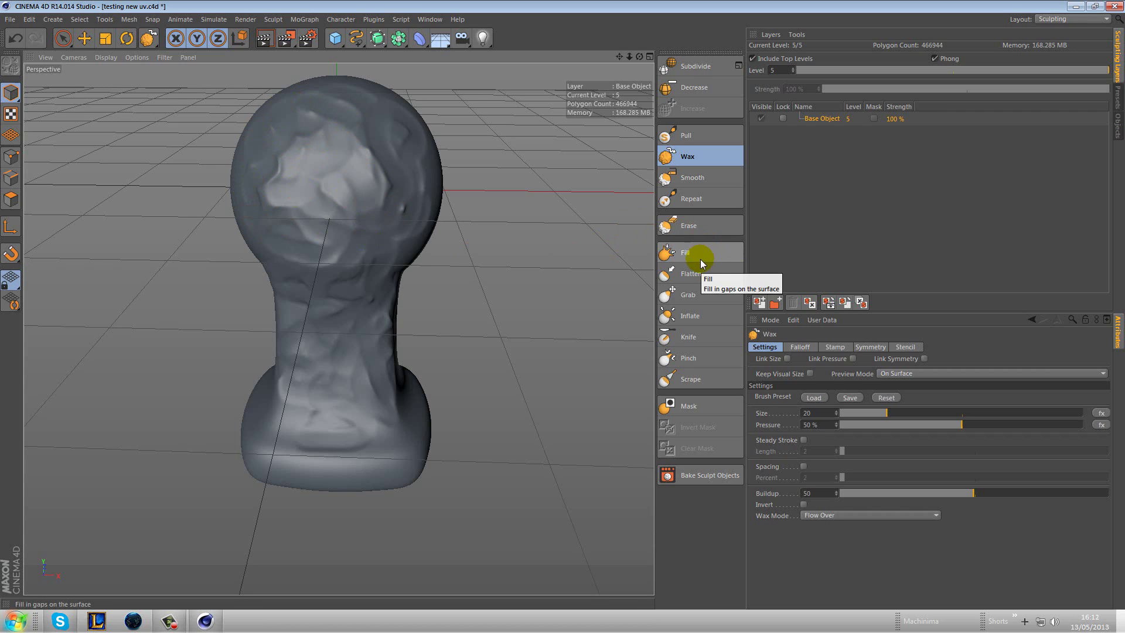
left_click(703, 295)
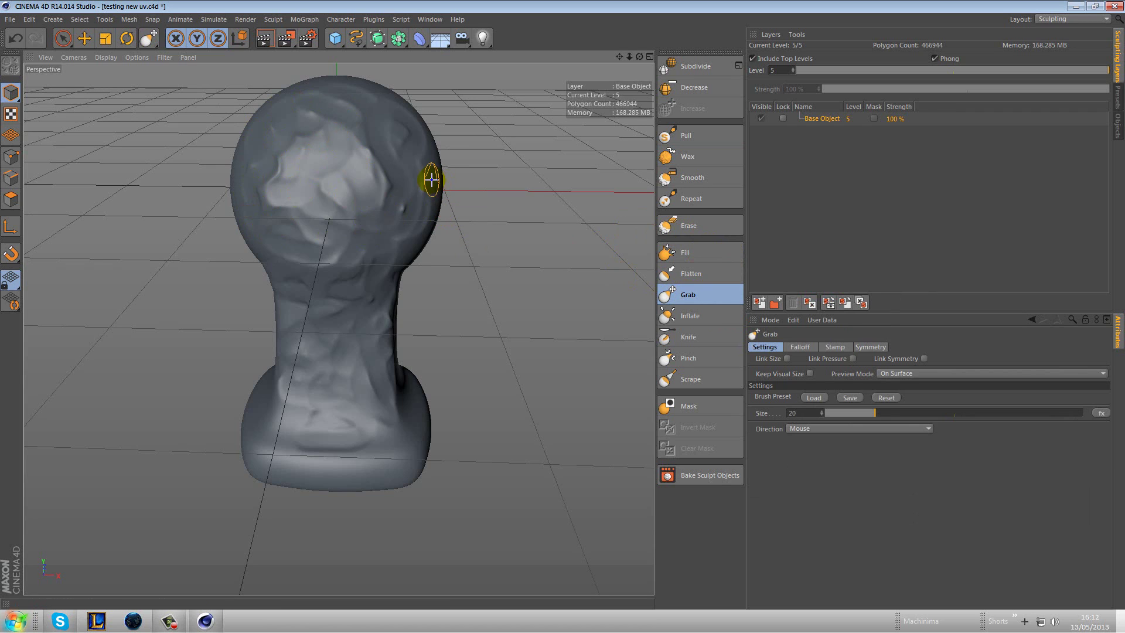
left_click_drag(450, 177, 463, 179)
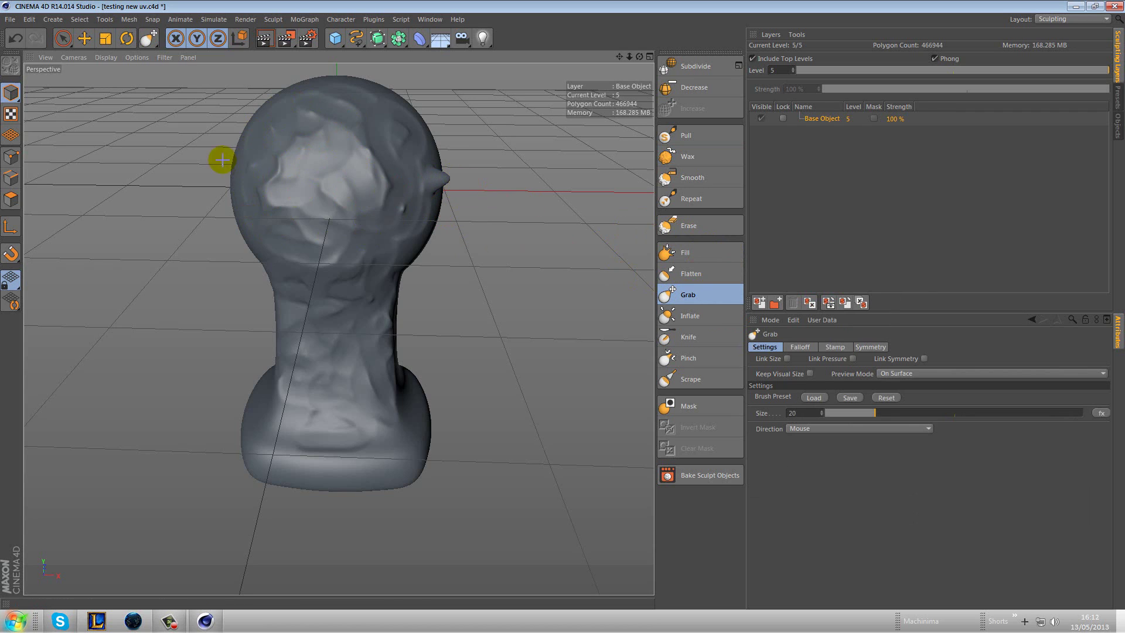
left_click_drag(236, 161, 235, 164)
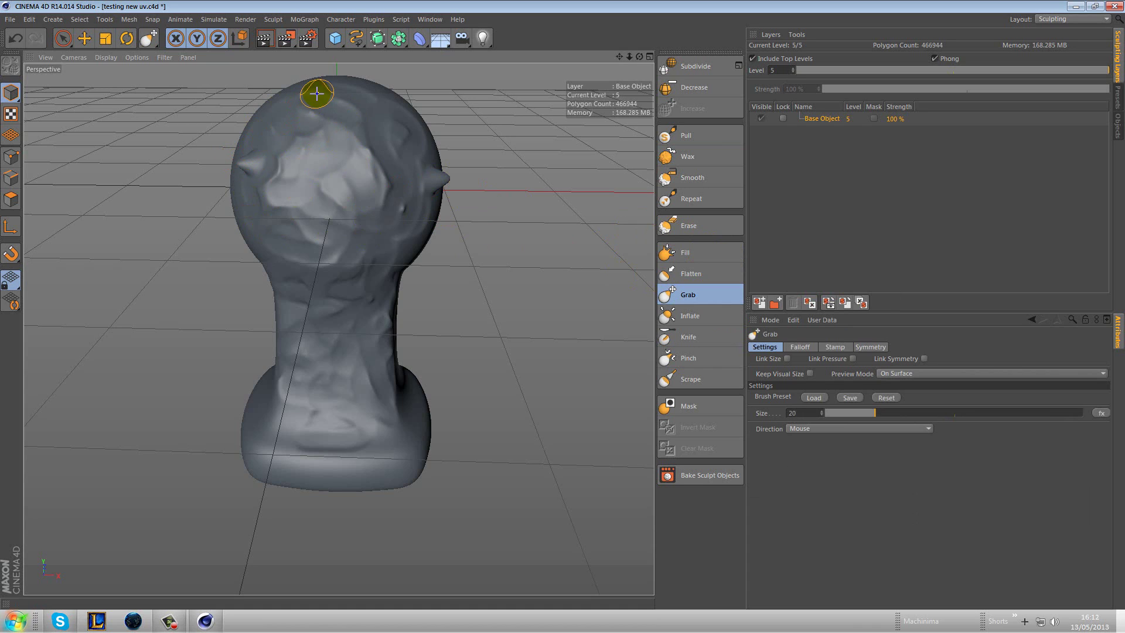
left_click_drag(314, 96, 312, 78)
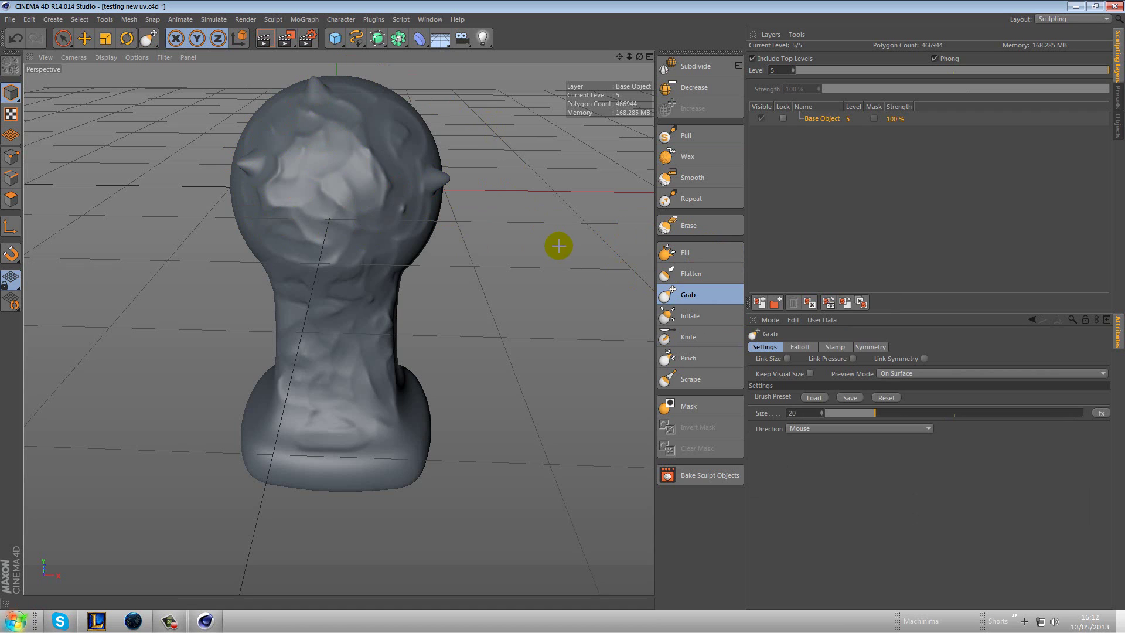
Open Bake Sculpt Objects and set the output file to 'bye' on the Desktop.
left_click(63, 38)
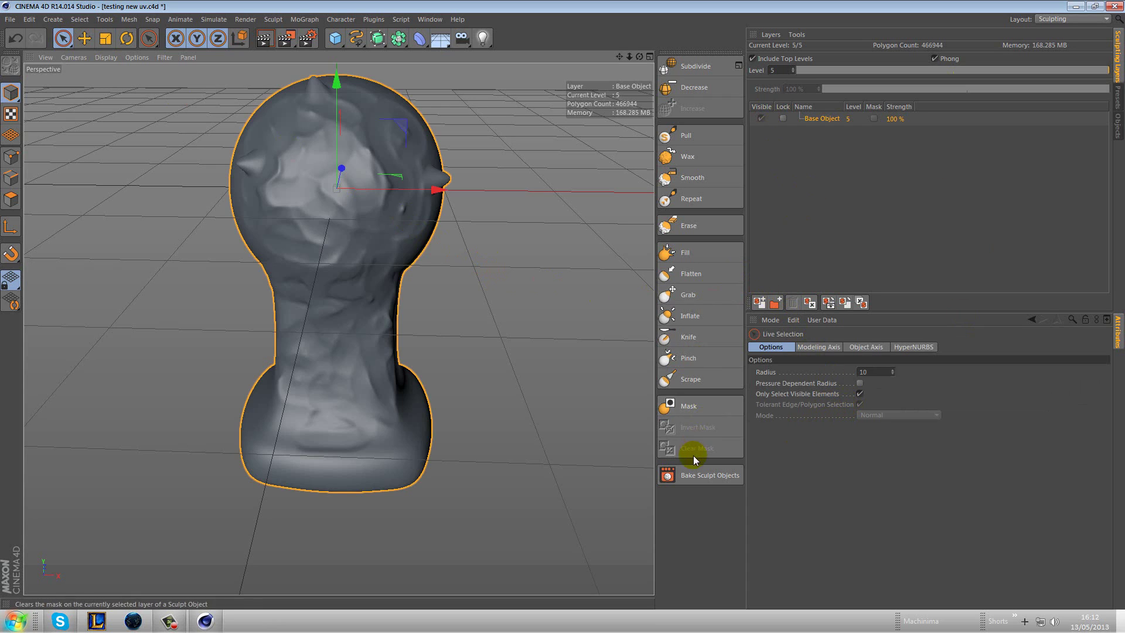
left_click(695, 475)
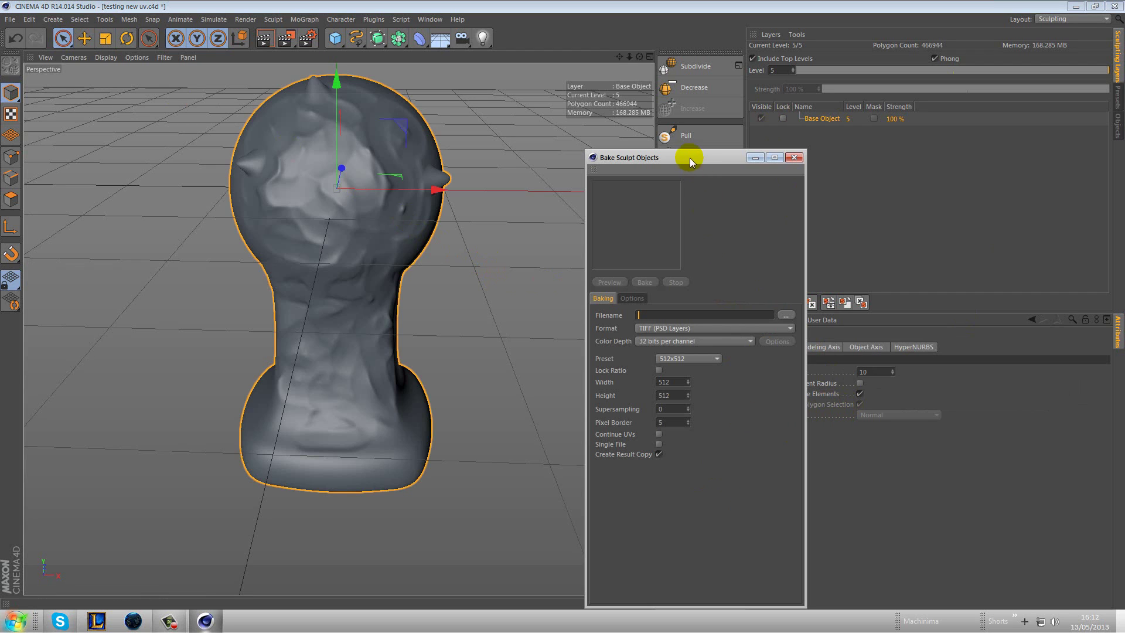
left_click_drag(691, 158, 770, 120)
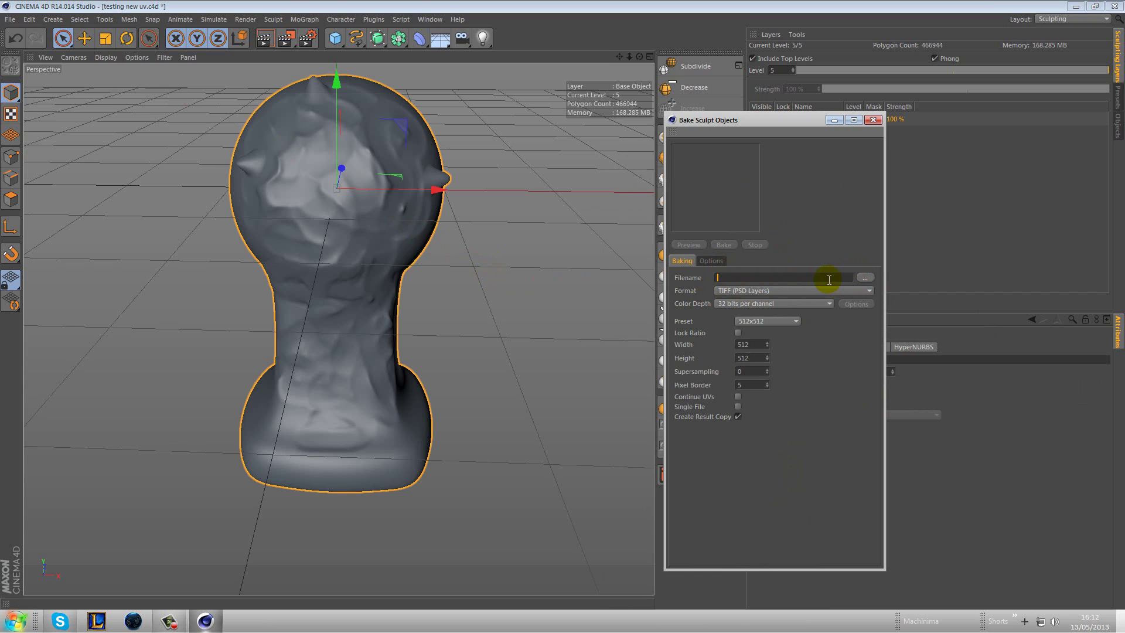
type("bye")
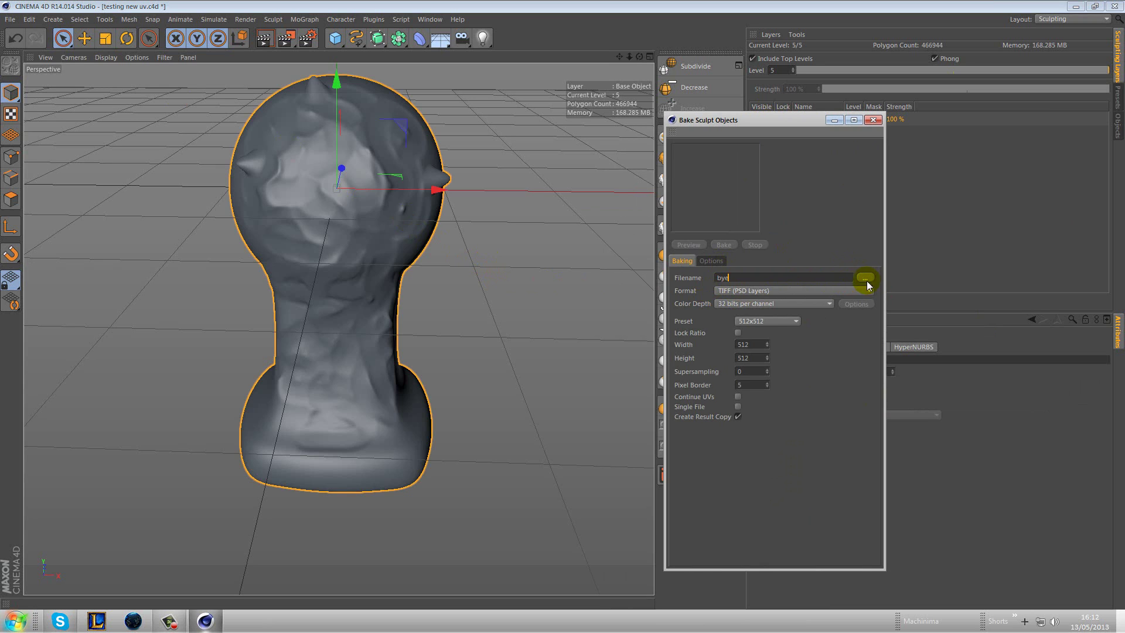
left_click(866, 278)
left_click(1028, 589)
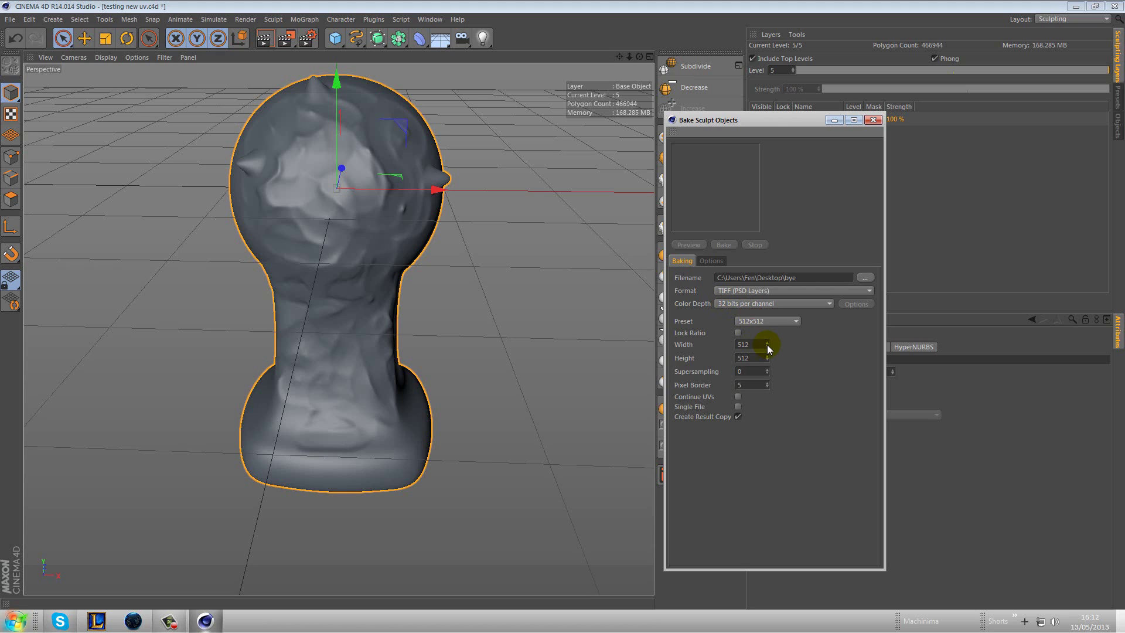
Enable Continue UVs, Single File and creation of a result copy.
left_click(738, 407)
left_click(737, 397)
left_click(738, 416)
Enable Displacement in the bake Options and bake from Level 5 onto Level 0.
left_click(716, 264)
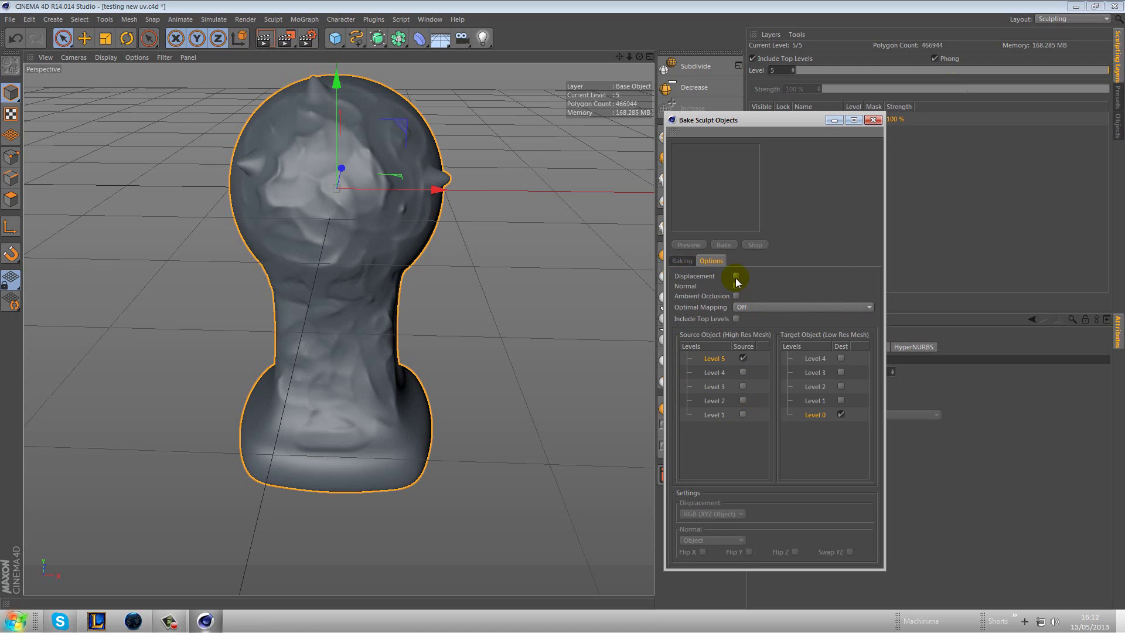
left_click(736, 276)
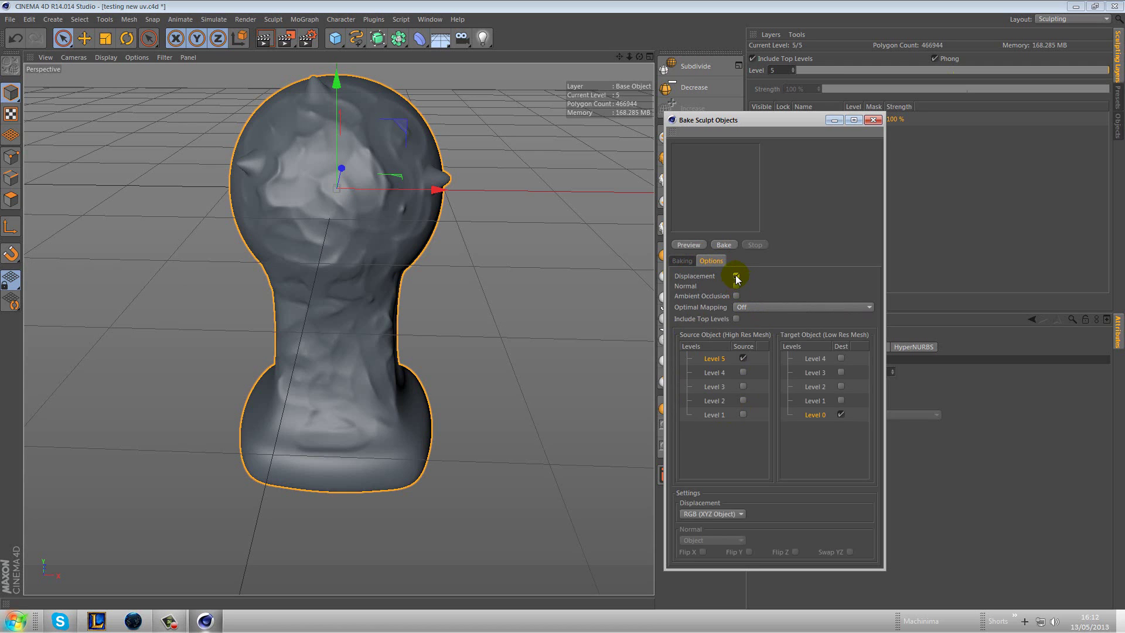
left_click(725, 245)
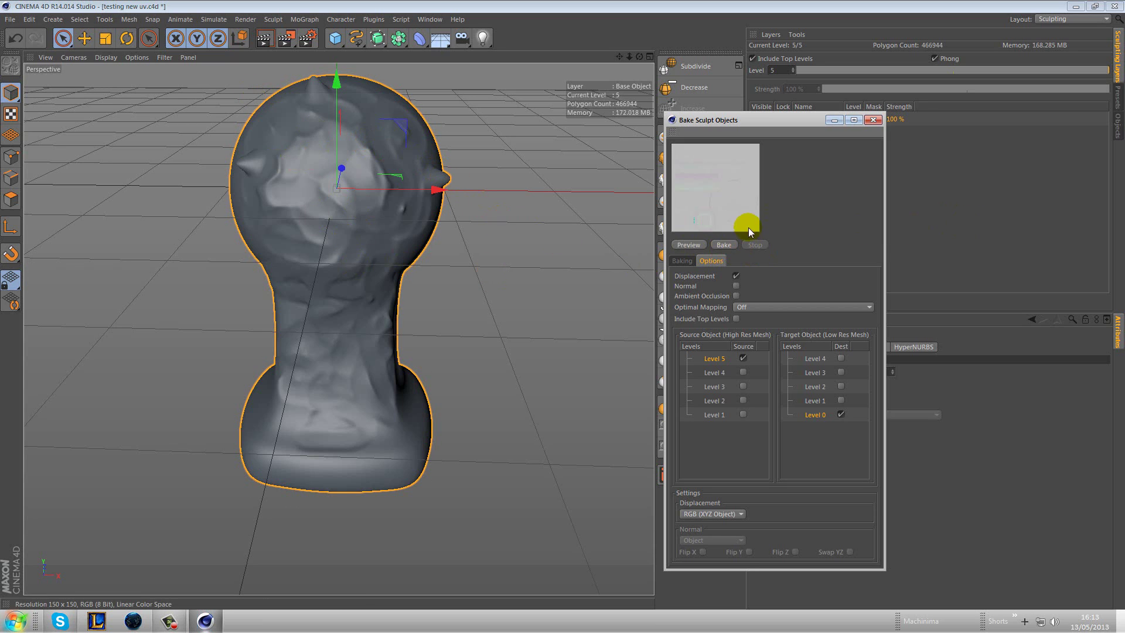
Hide the original Sphere, deselect both spheres, and render the viewport to check the baked copy.
left_click(1115, 126)
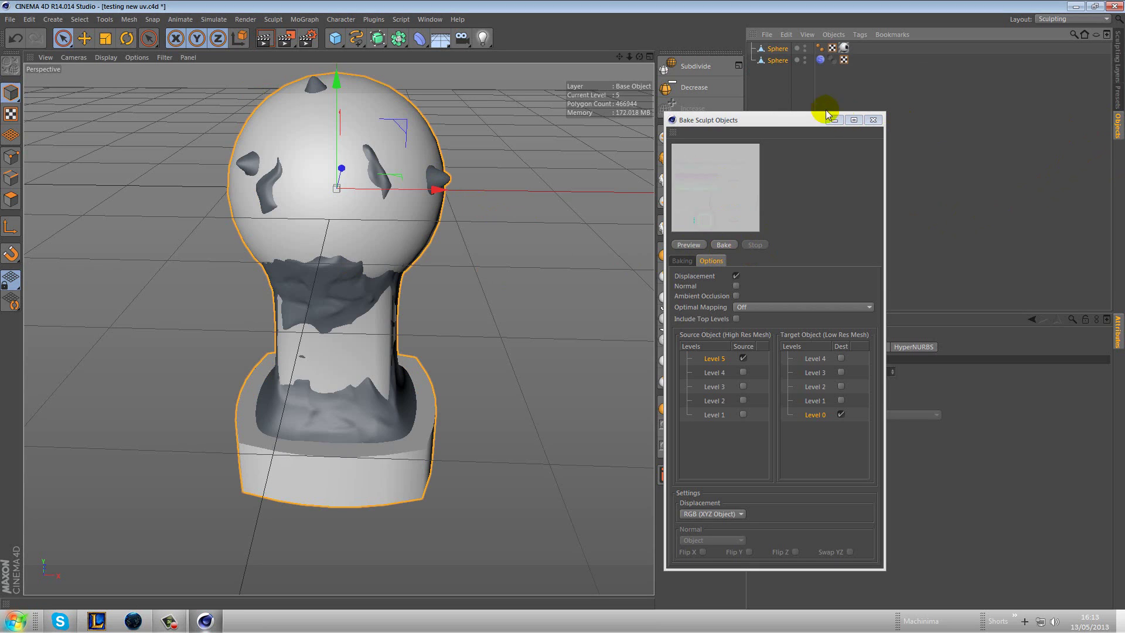
left_click(804, 61)
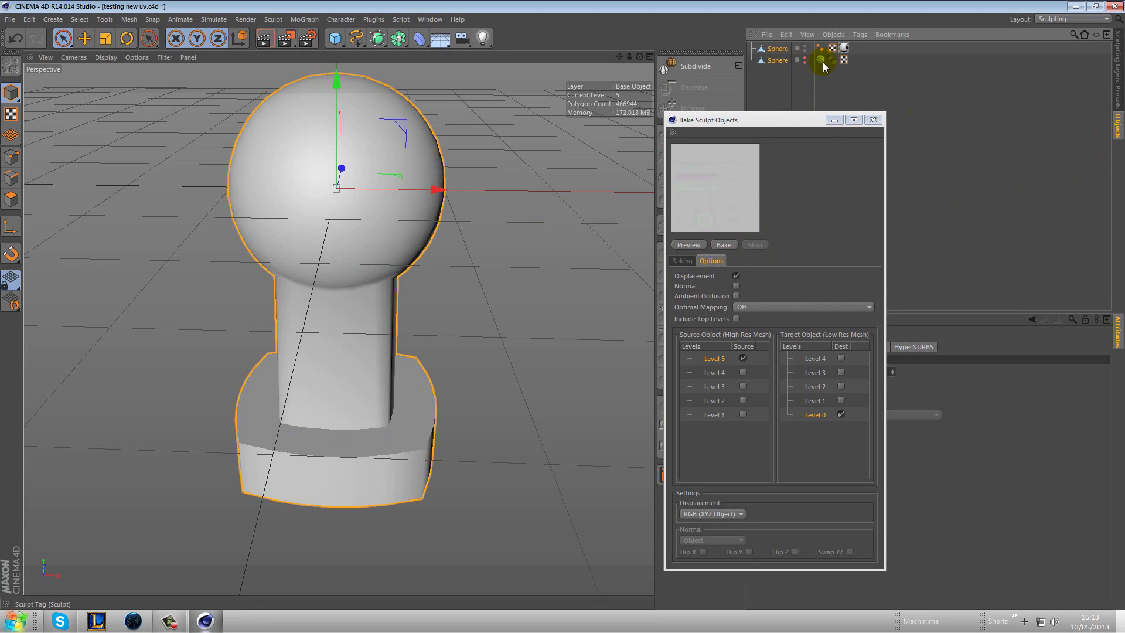
left_click(773, 72)
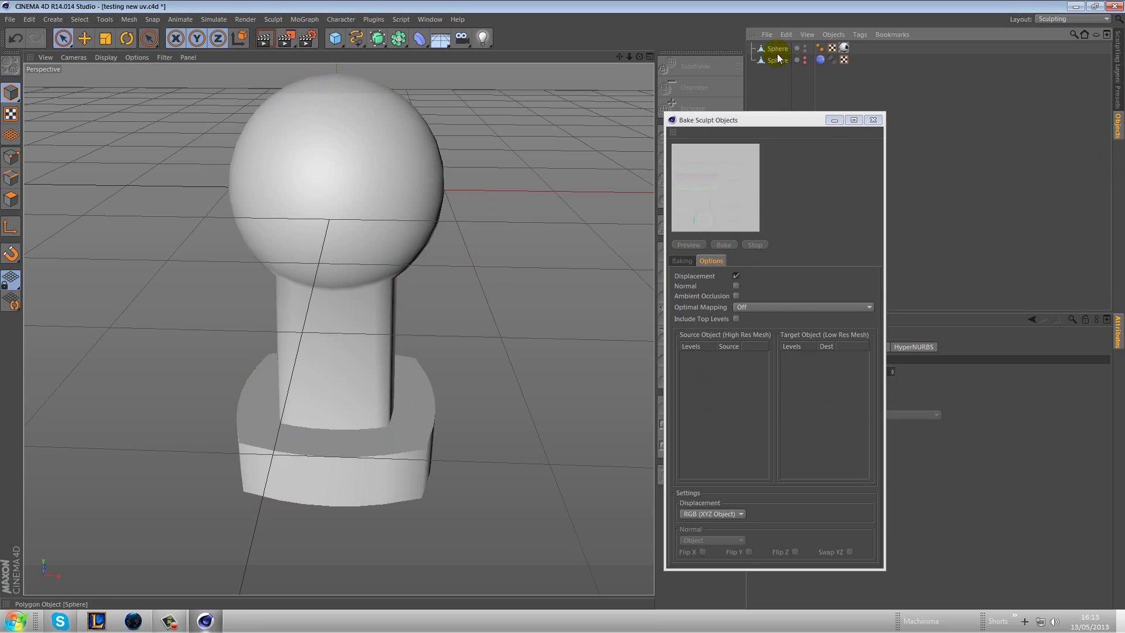
left_click(271, 40)
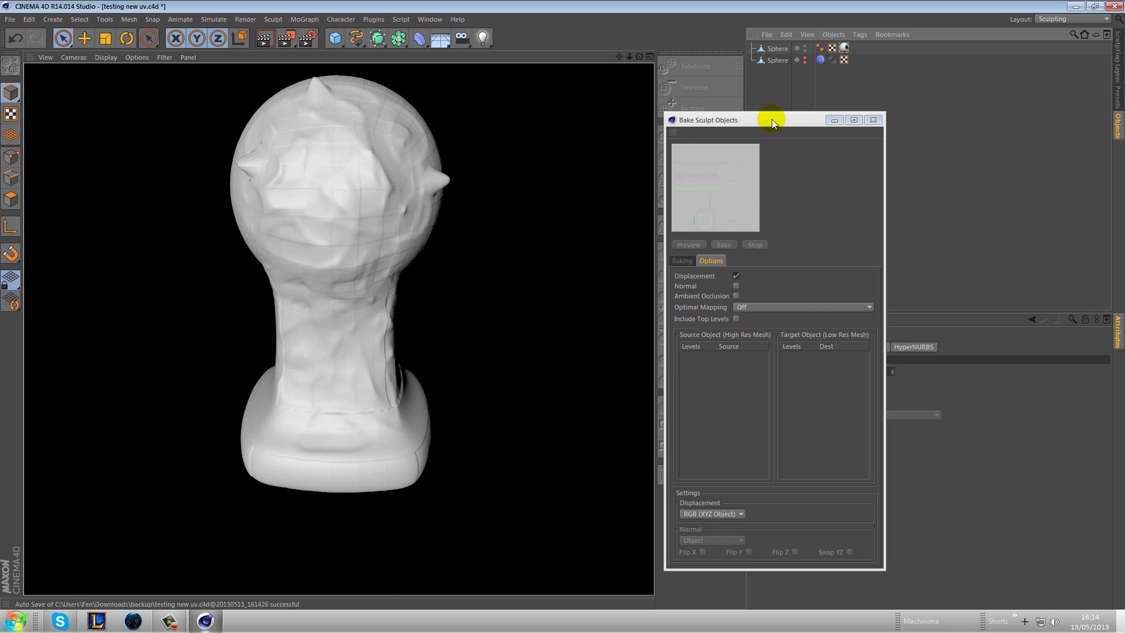
Select the sphere objects and hide the first baked Sphere.
left_click(778, 49)
left_click(778, 61, "shift")
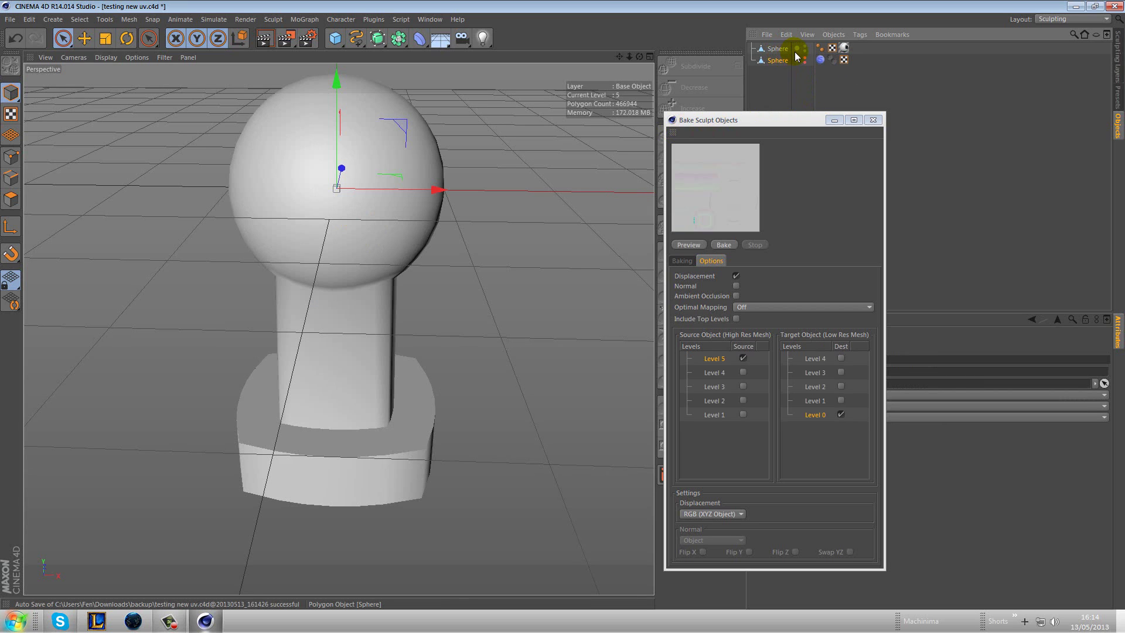
left_click(805, 48)
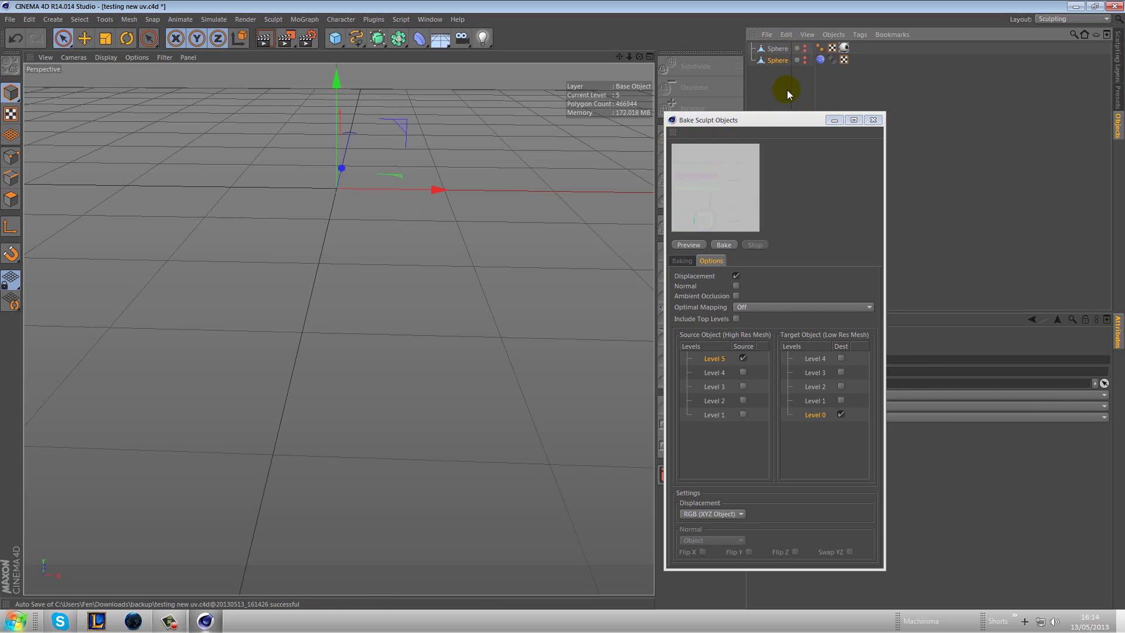
Rename the bake file to 'byee' and set the destination to Level 1.
left_click(683, 260)
left_click(810, 278)
type("ers\\Fen\\Desktop\\byee")
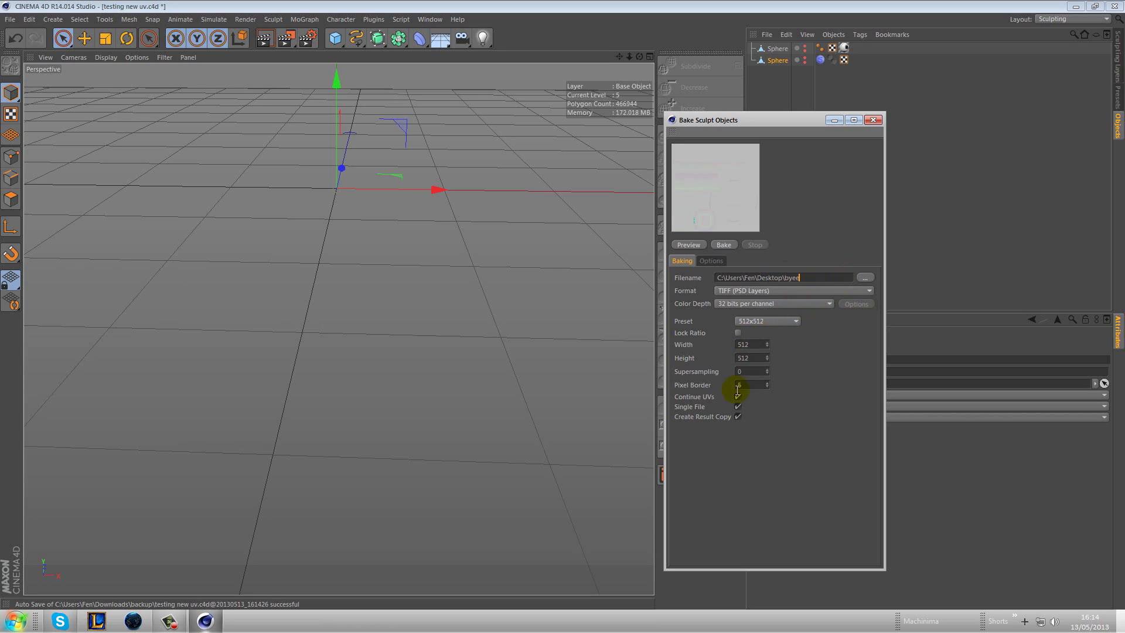
left_click(712, 261)
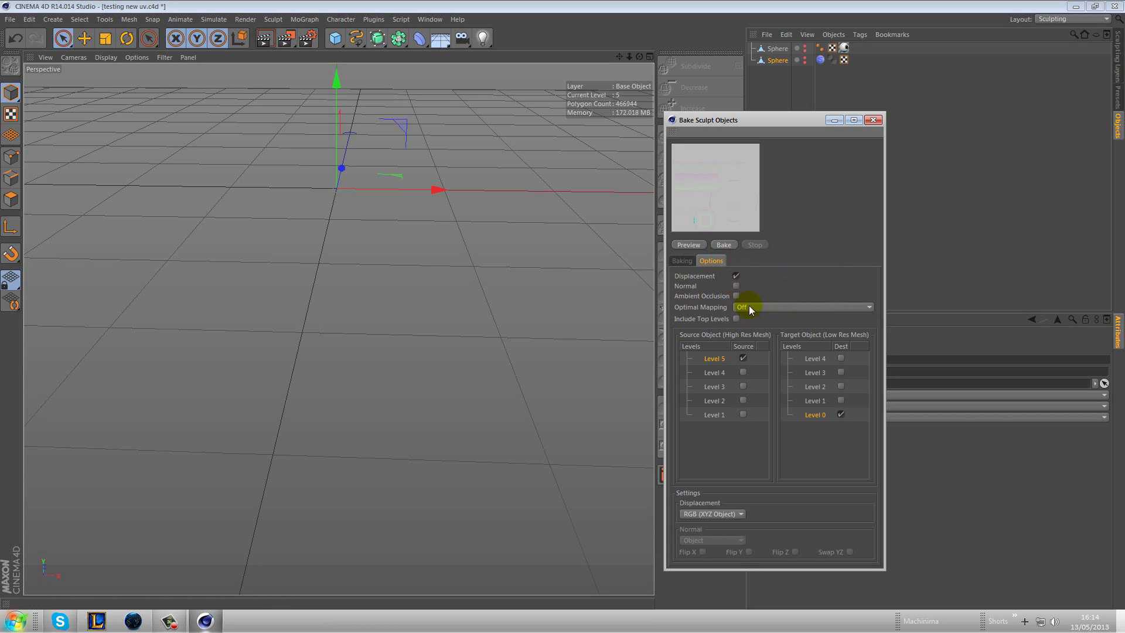
left_click(841, 401)
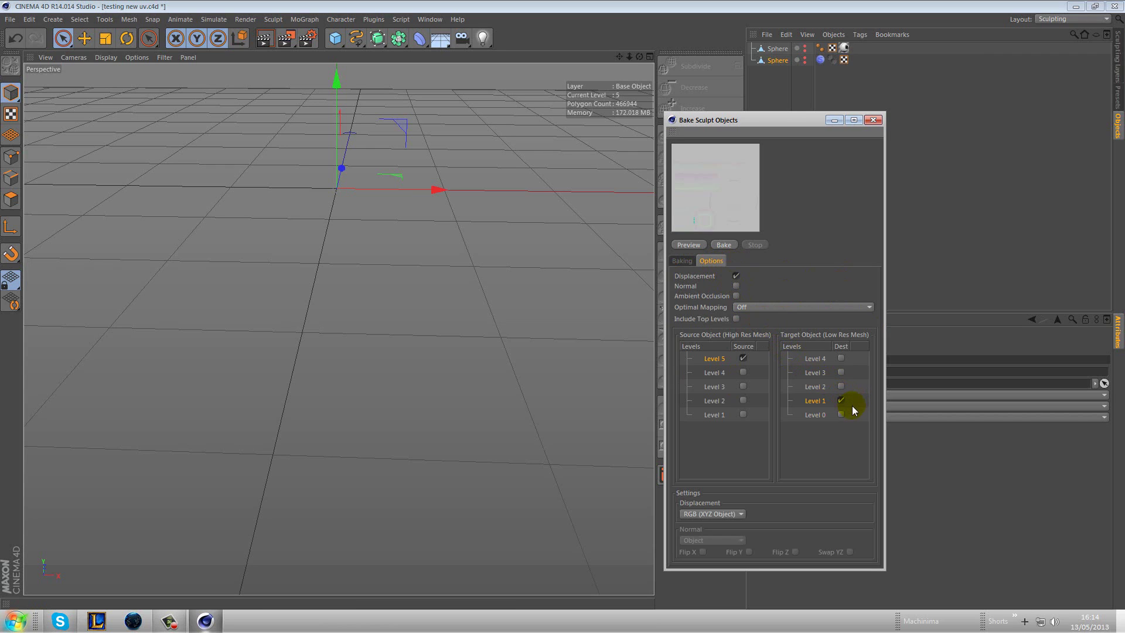
Run the Level 5 to Level 1 bake and render the viewport to inspect the new copy.
left_click(724, 245)
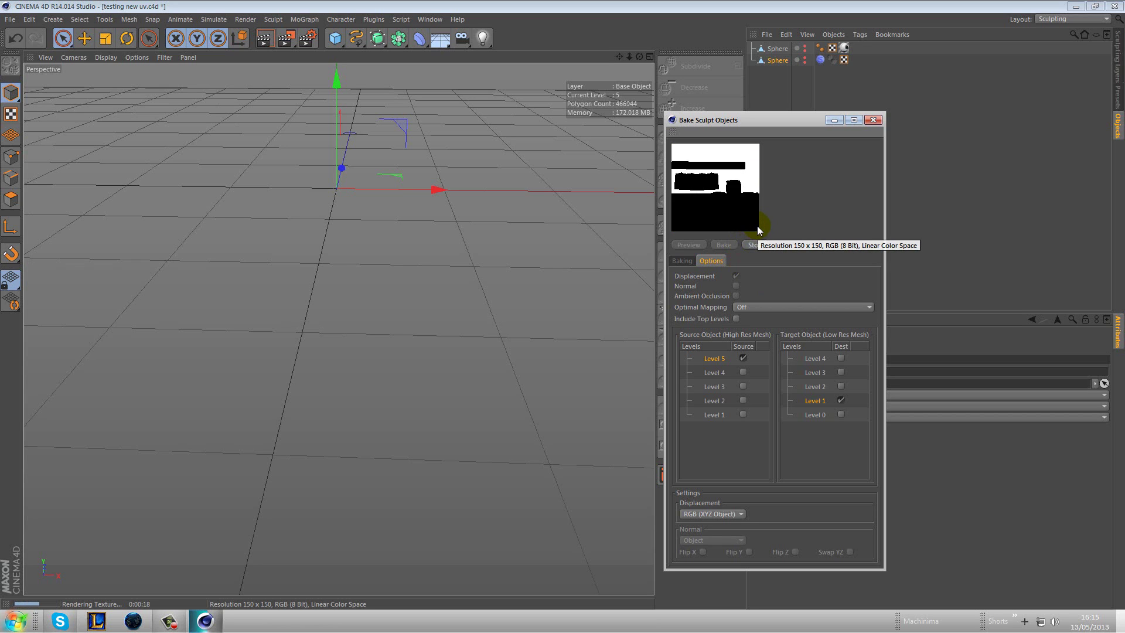
left_click(683, 261)
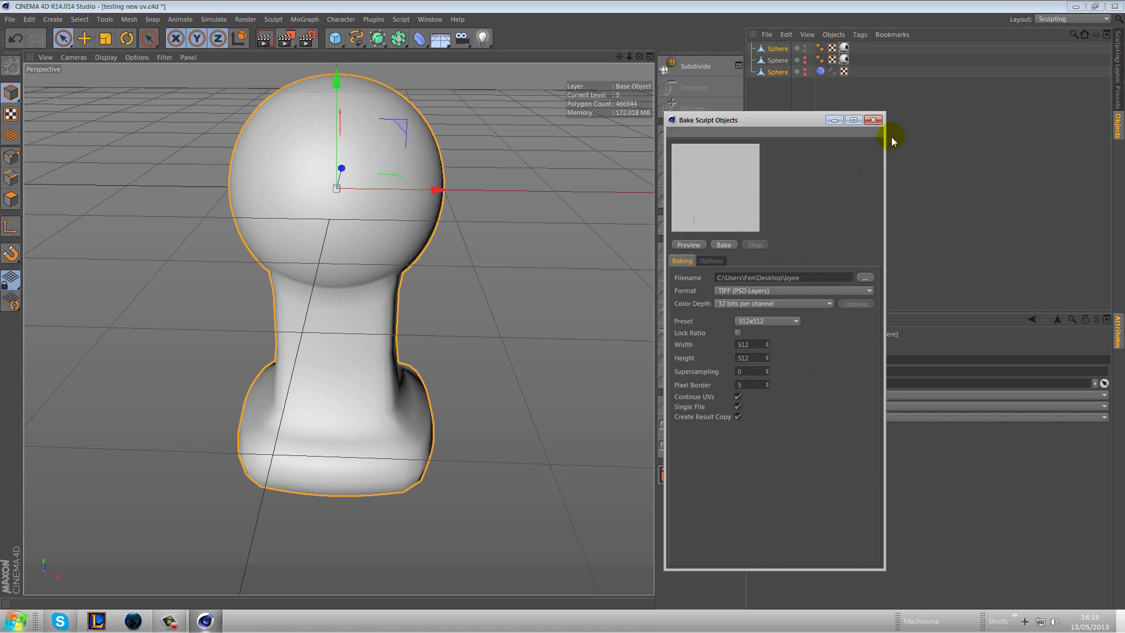
left_click(270, 41)
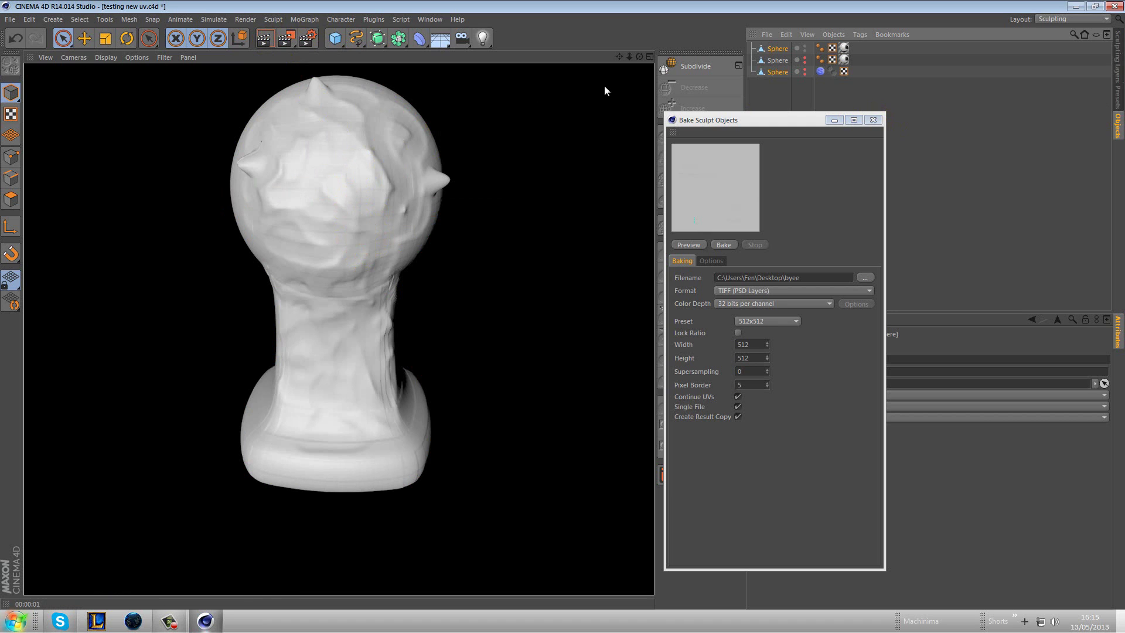
Hide the newest bake, slide the two heads apart sideways, and display Gouraud Shading (Lines).
left_click(804, 71)
left_click(778, 59)
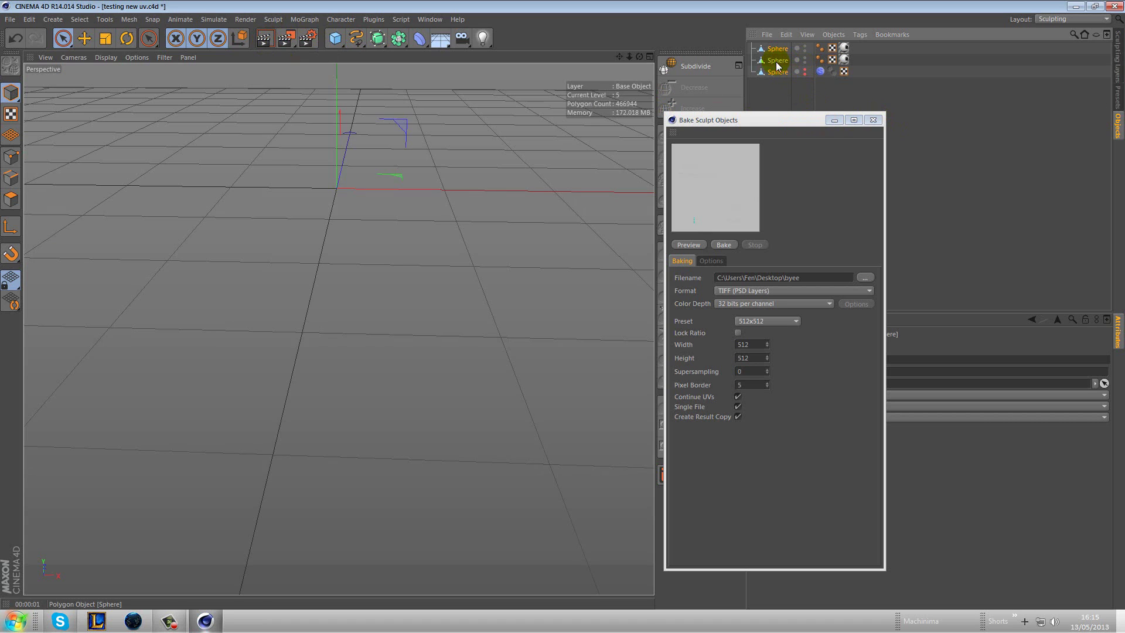
left_click_drag(431, 183, 284, 185)
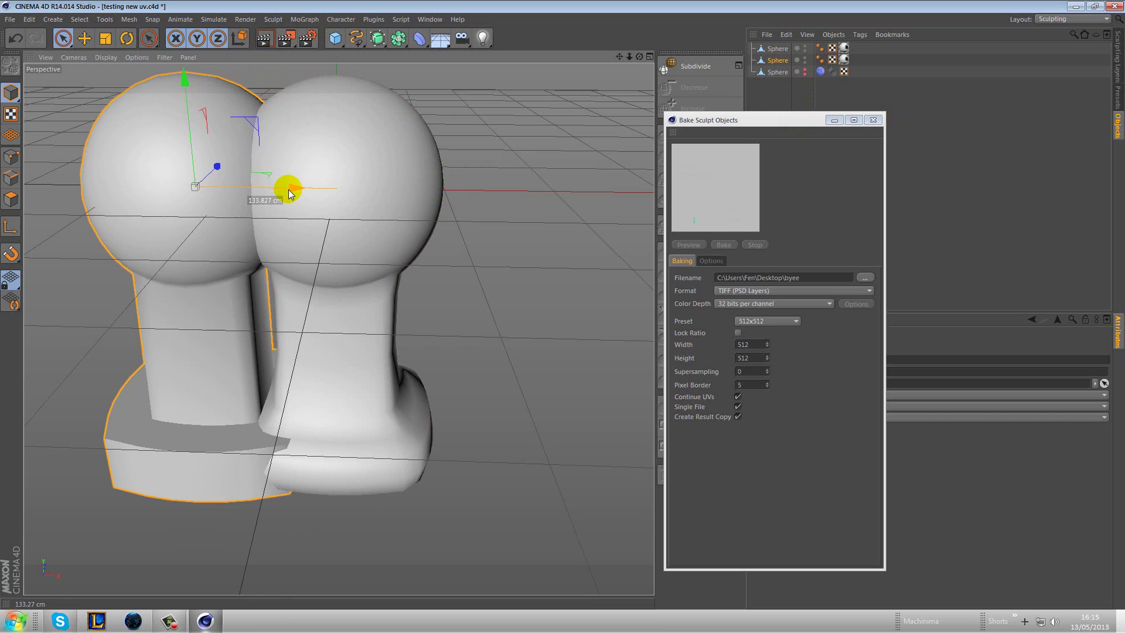
left_click(773, 52)
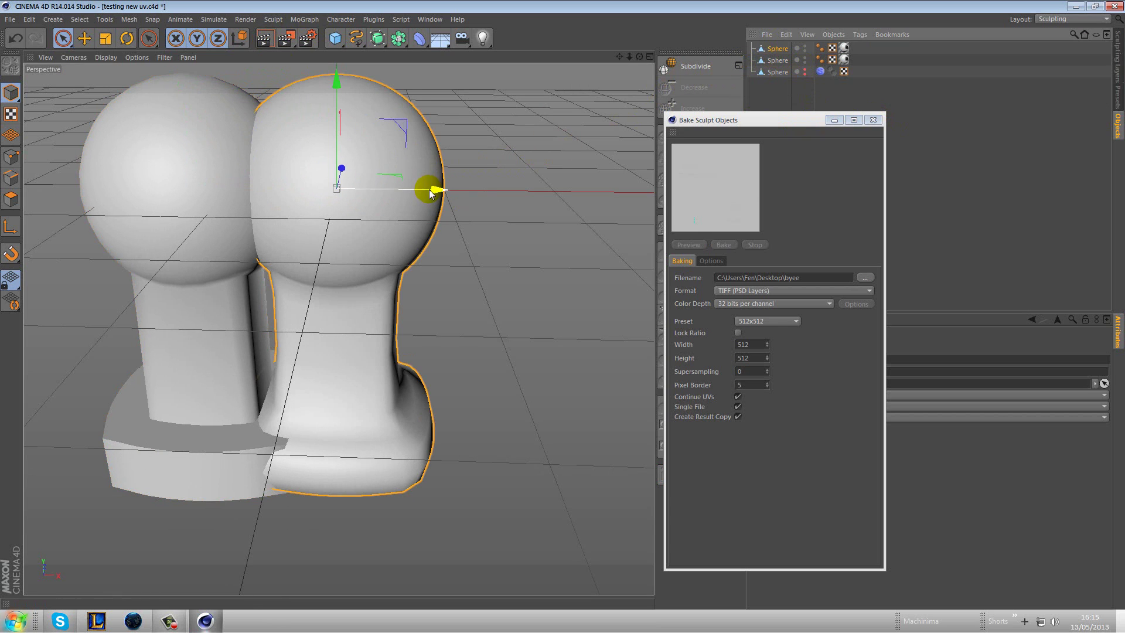
left_click_drag(440, 187, 530, 192)
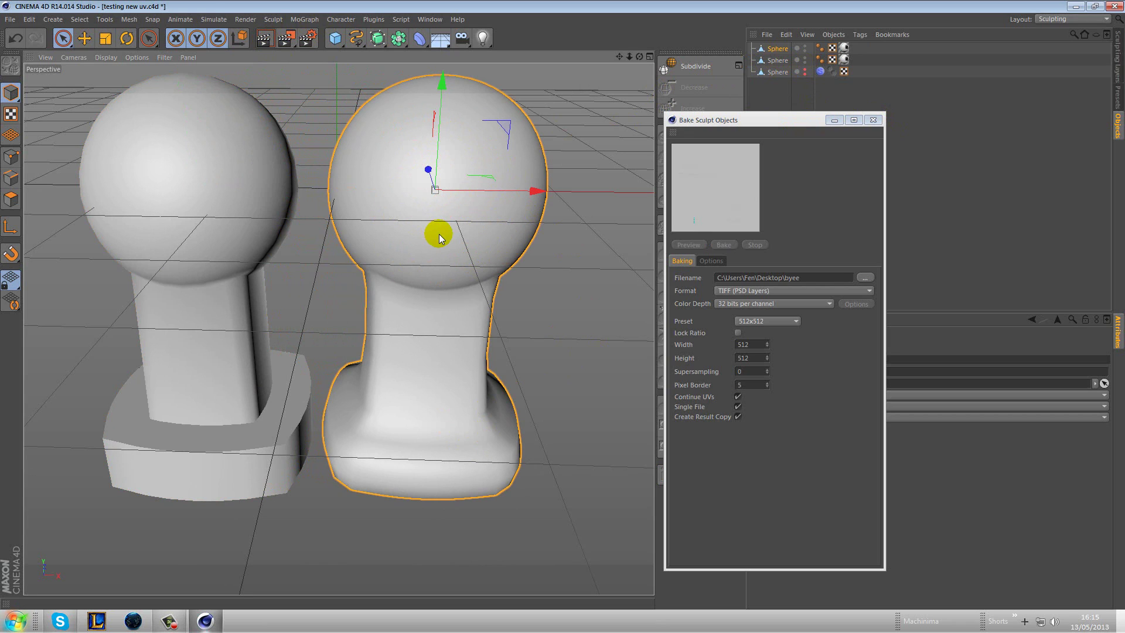
left_click(106, 57)
left_click(115, 85)
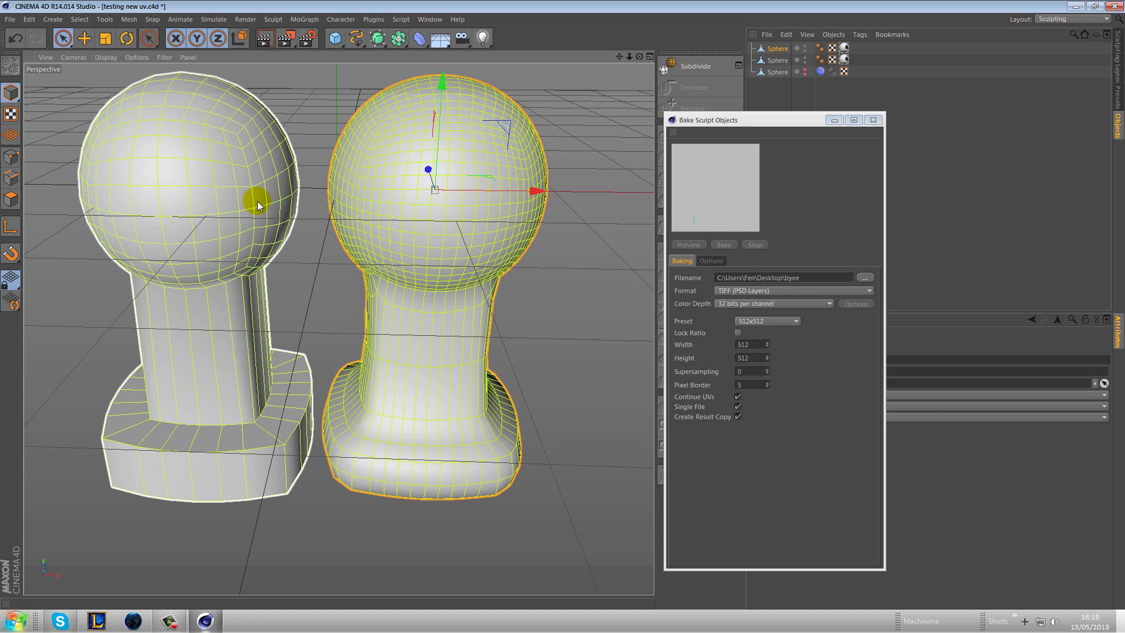
Switch the viewport back to Gouraud Shading and render the view of both heads.
left_click(105, 57)
left_click(110, 76)
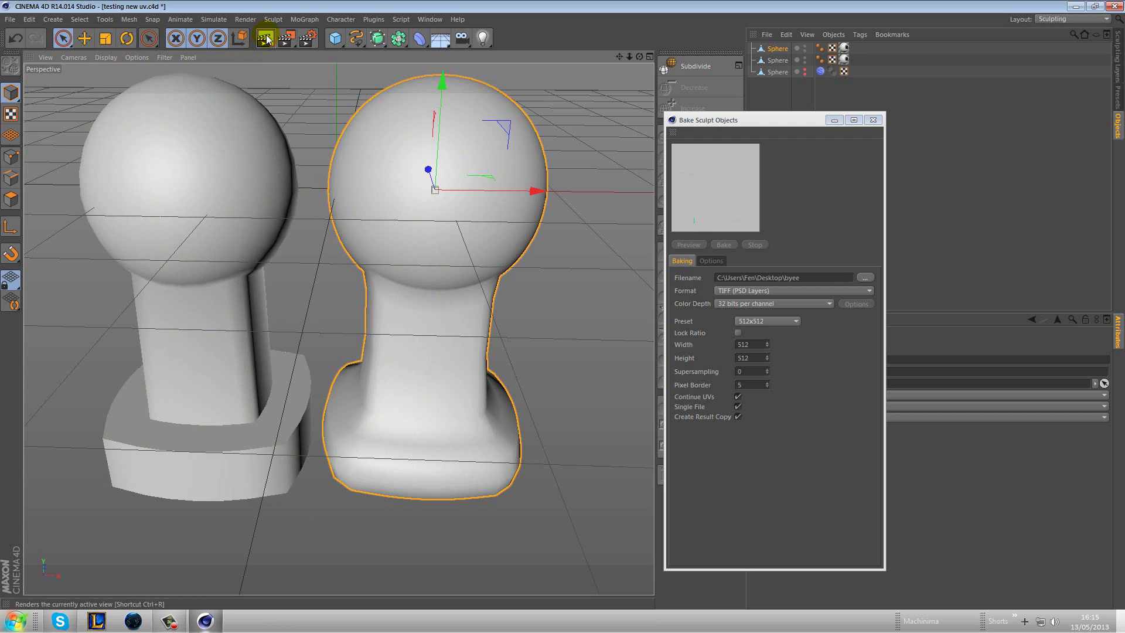
left_click(269, 40)
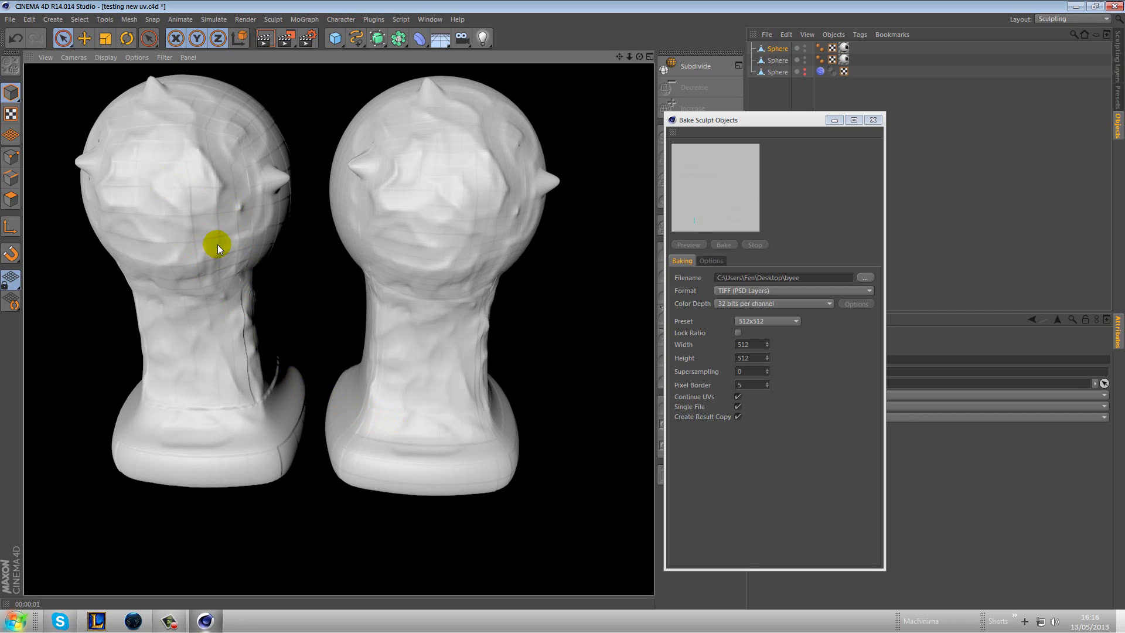
Return to the editor and delete the two extra head copies.
left_click(736, 184)
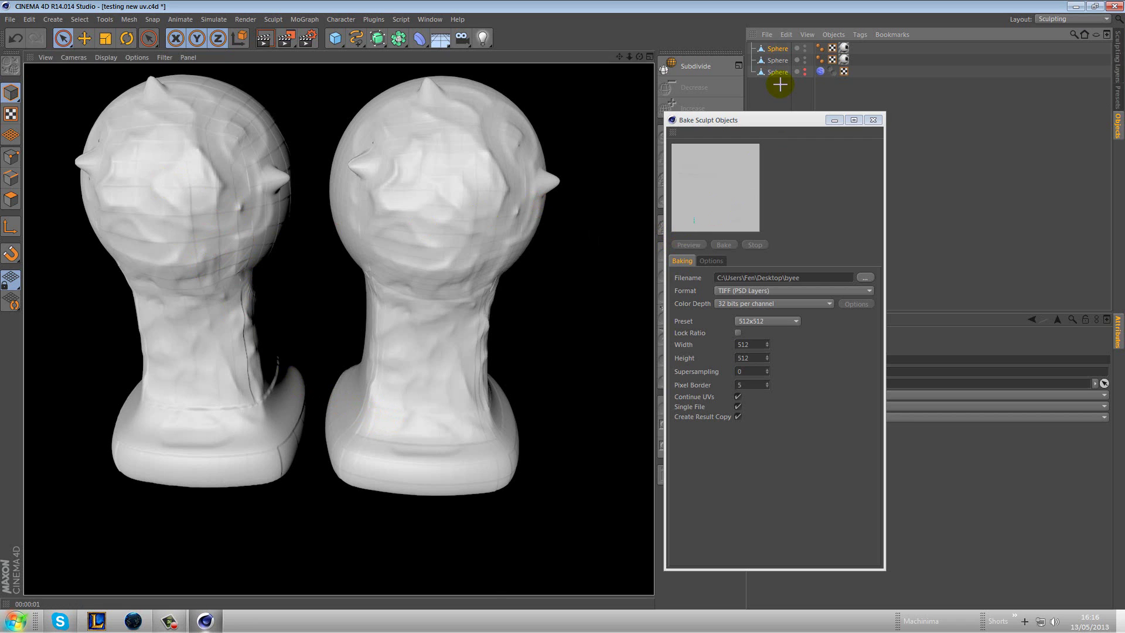
left_click(777, 60)
left_click(776, 70, "ctrl")
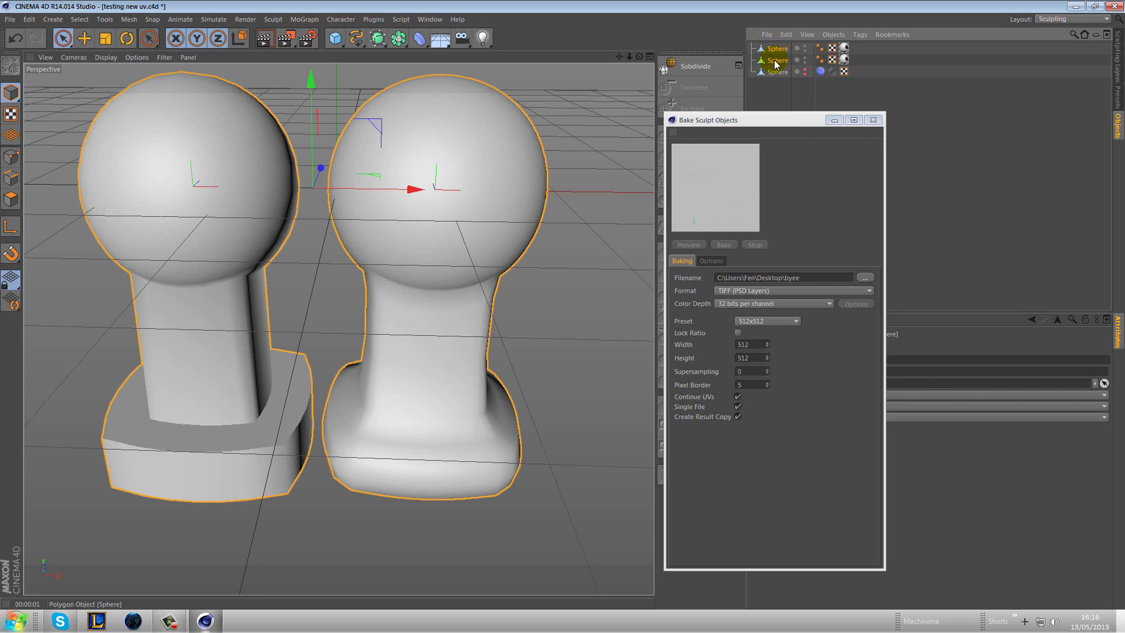
left_click(776, 62, "ctrl")
left_click(778, 59, "ctrl")
key("Delete")
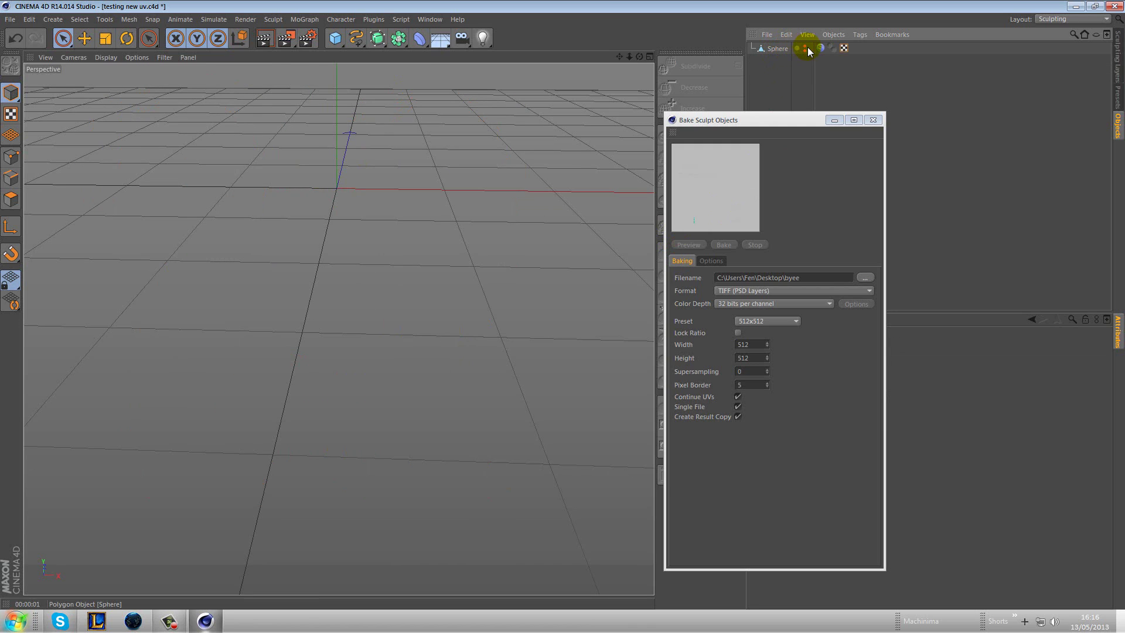
Bake the sculpted head at 2048x2048 onto Dest Level 1.
left_click(756, 321)
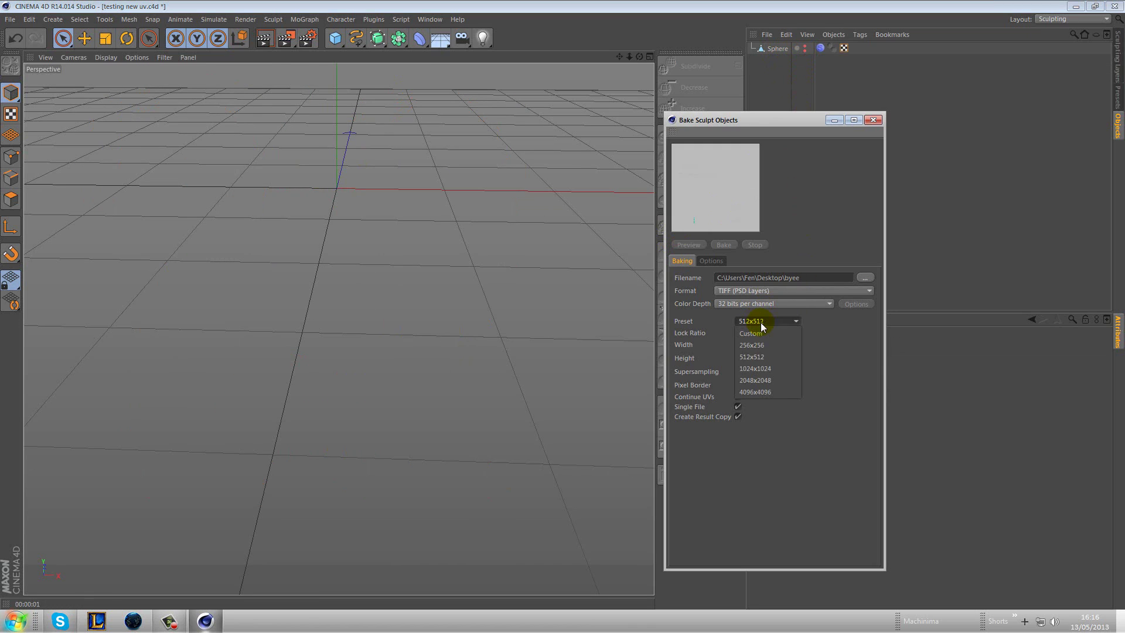
left_click(772, 381)
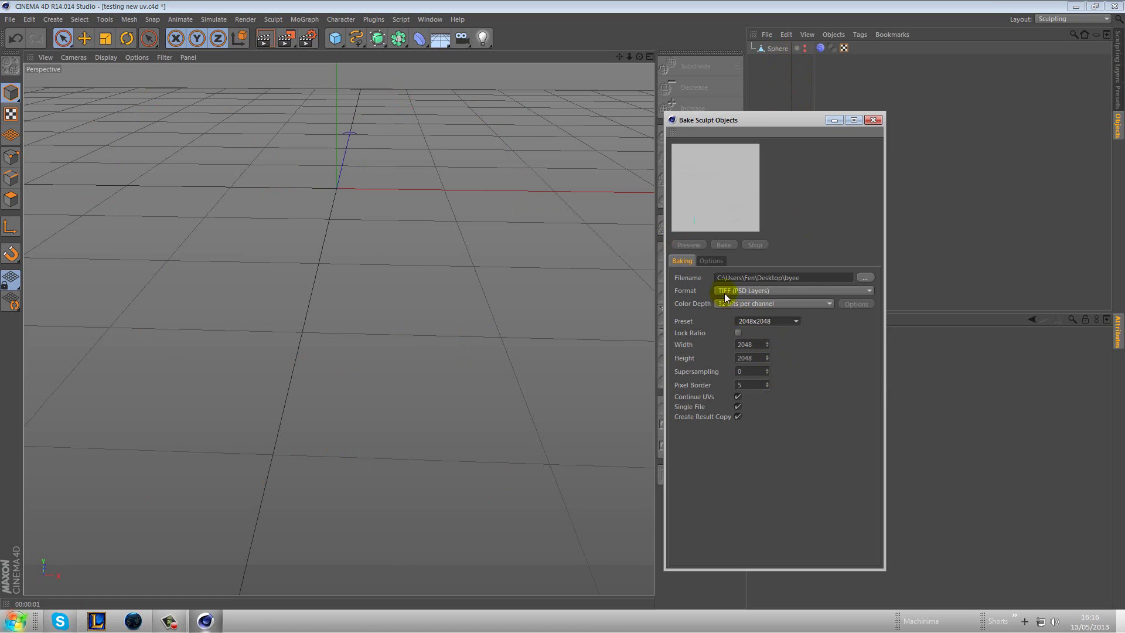
left_click(719, 263)
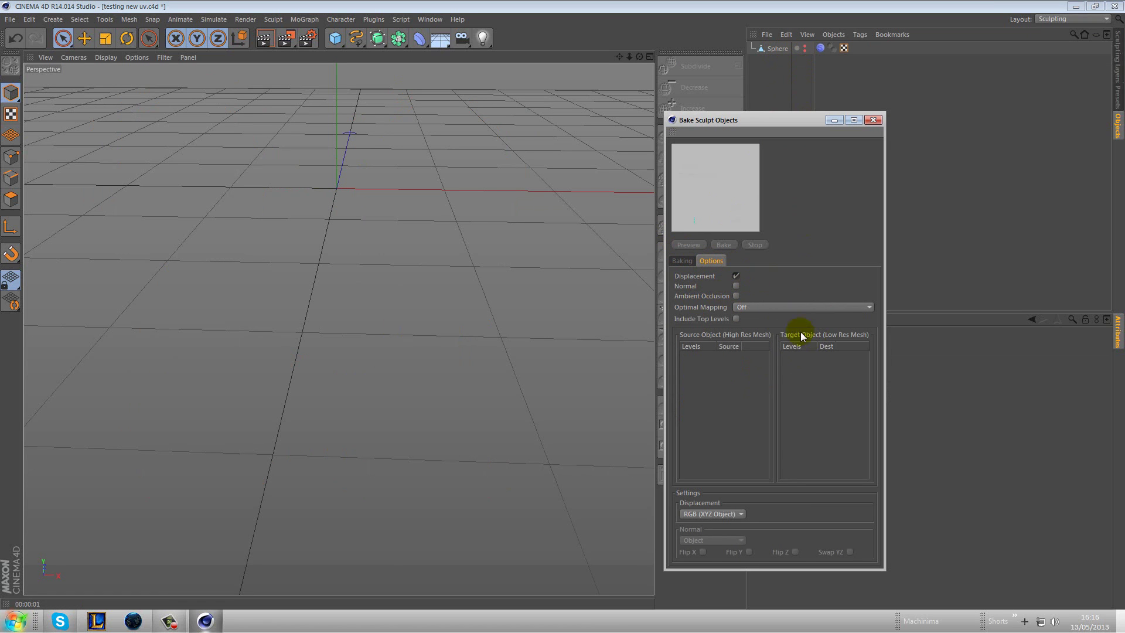
left_click(778, 49)
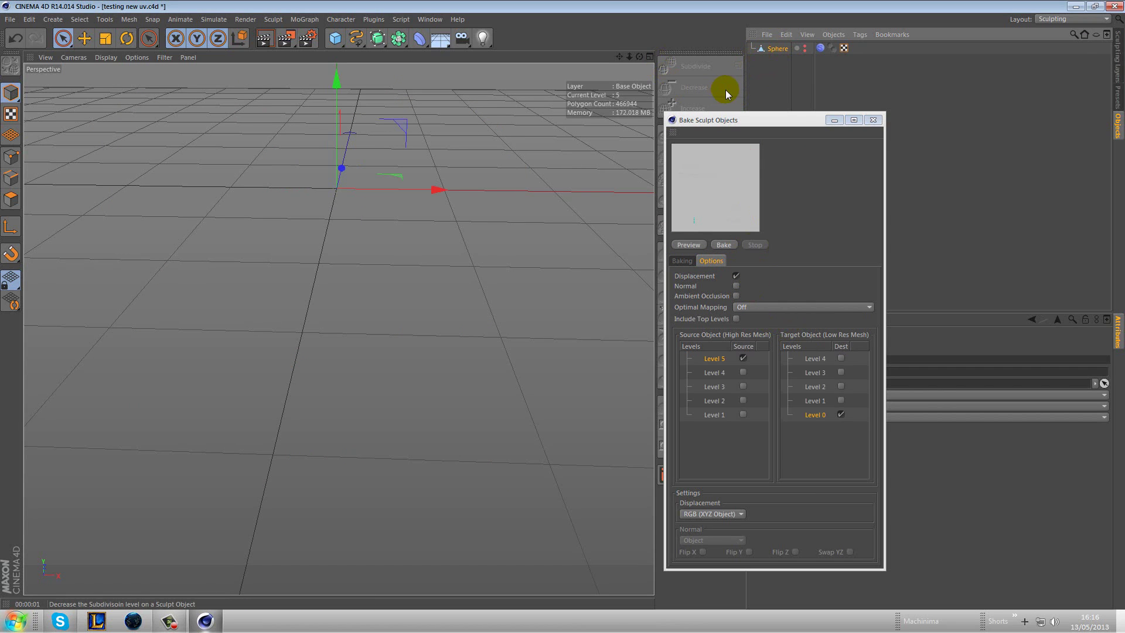
left_click(841, 400)
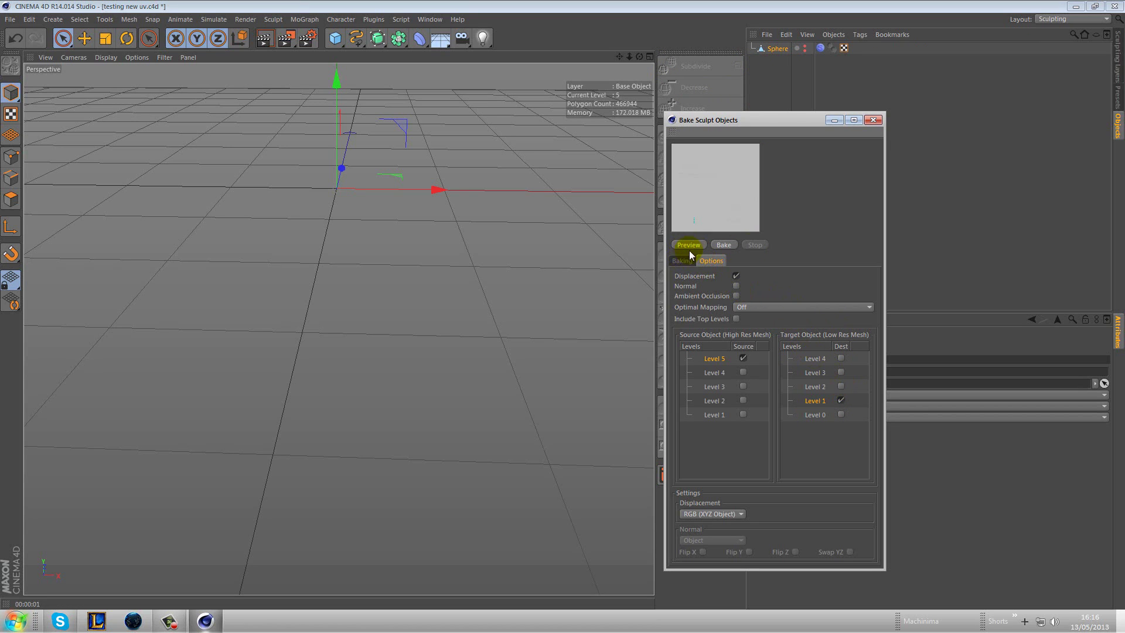
left_click(722, 246)
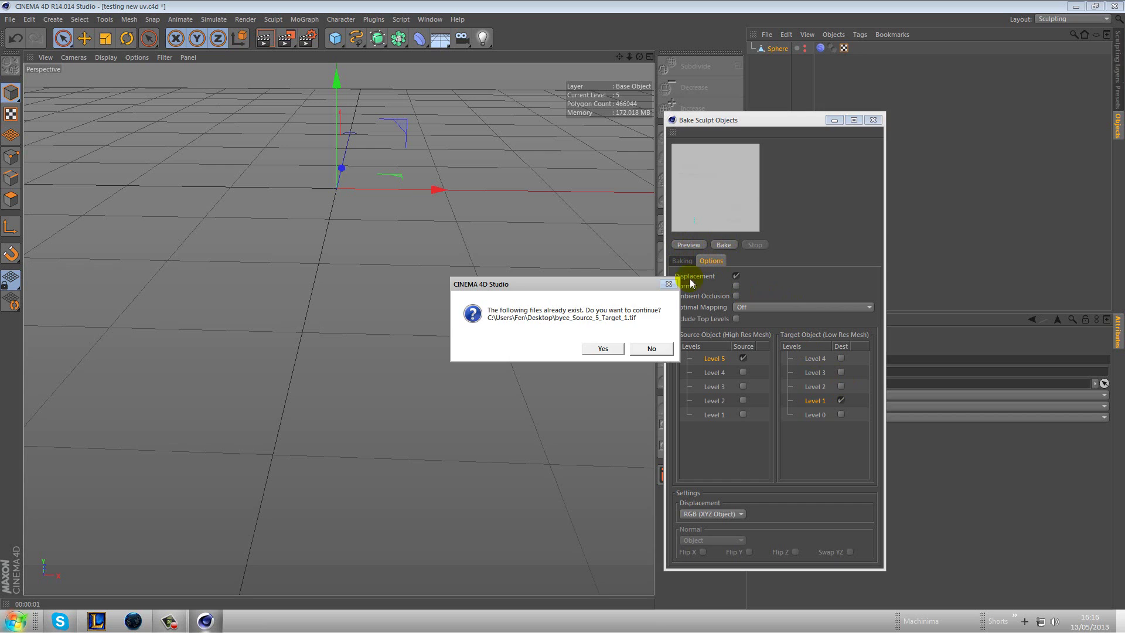
Confirm overwriting byee_Source_5_Target_1.tif so the level-1 bake completes.
left_click(603, 350)
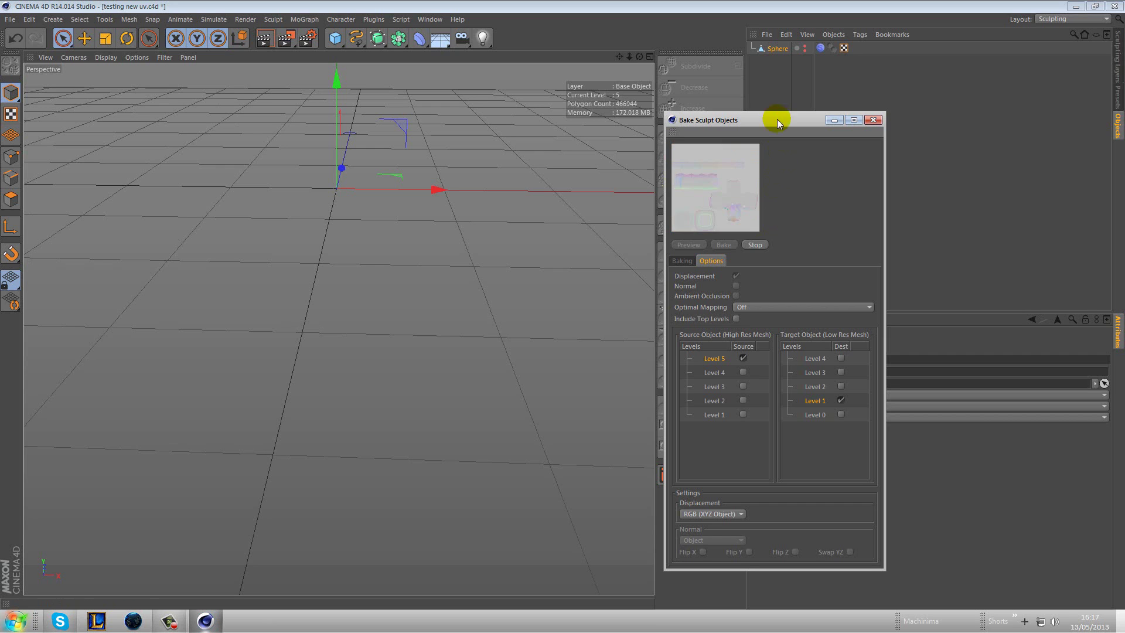
Render the view to inspect the baked head's sculpted detail.
left_click(265, 40)
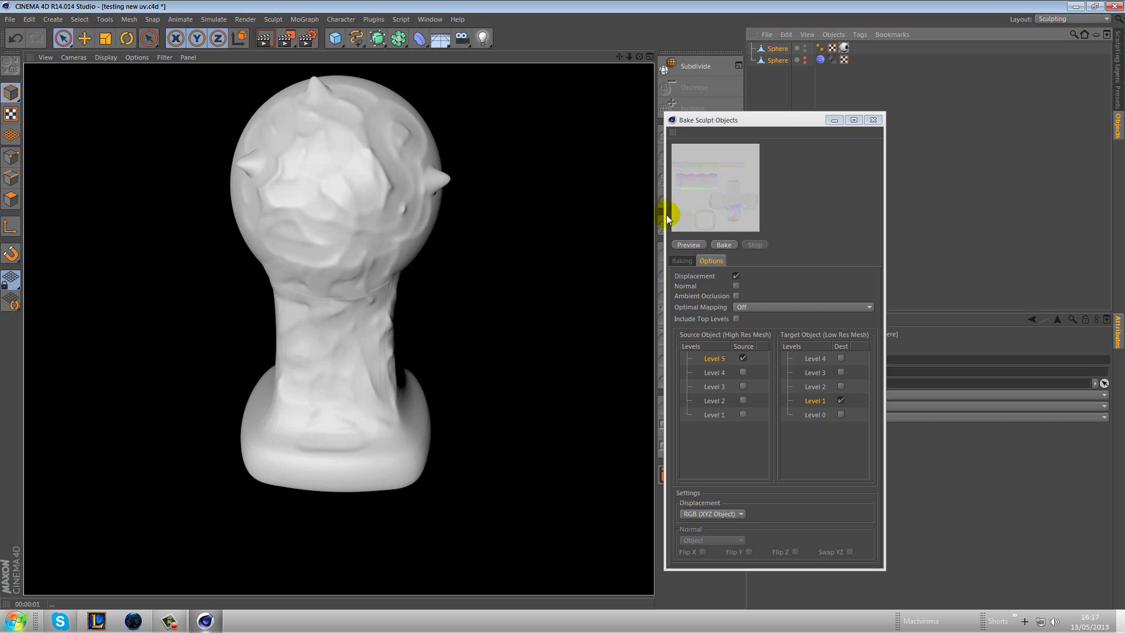
Review the output file, add a Normal map to the bake options, and rebake.
left_click(685, 261)
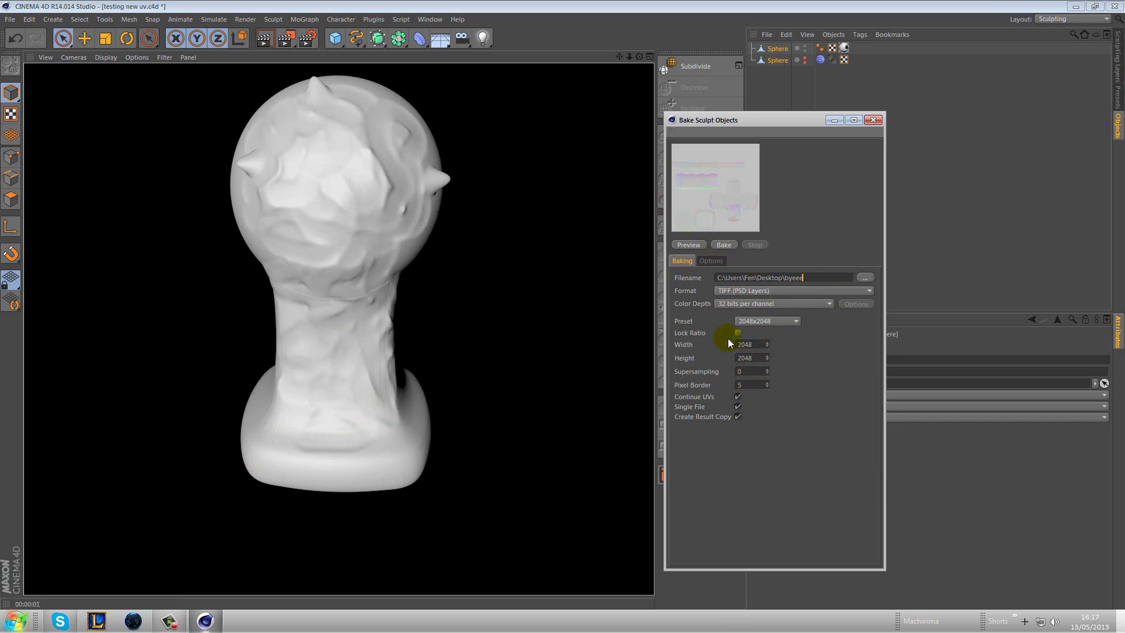
left_click(714, 265)
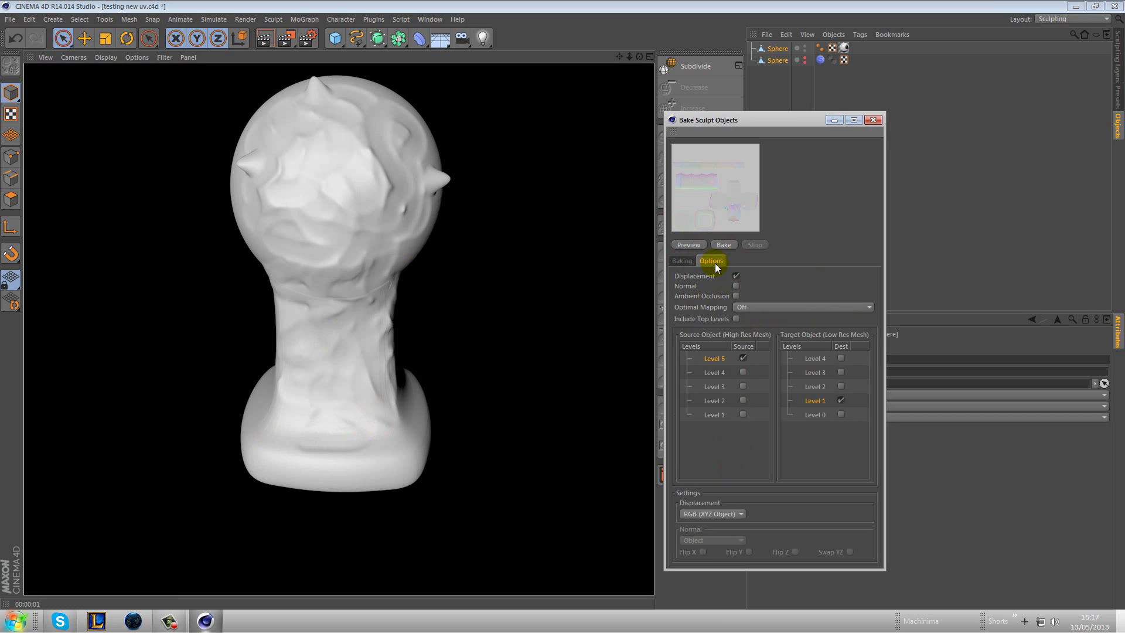
left_click(736, 286)
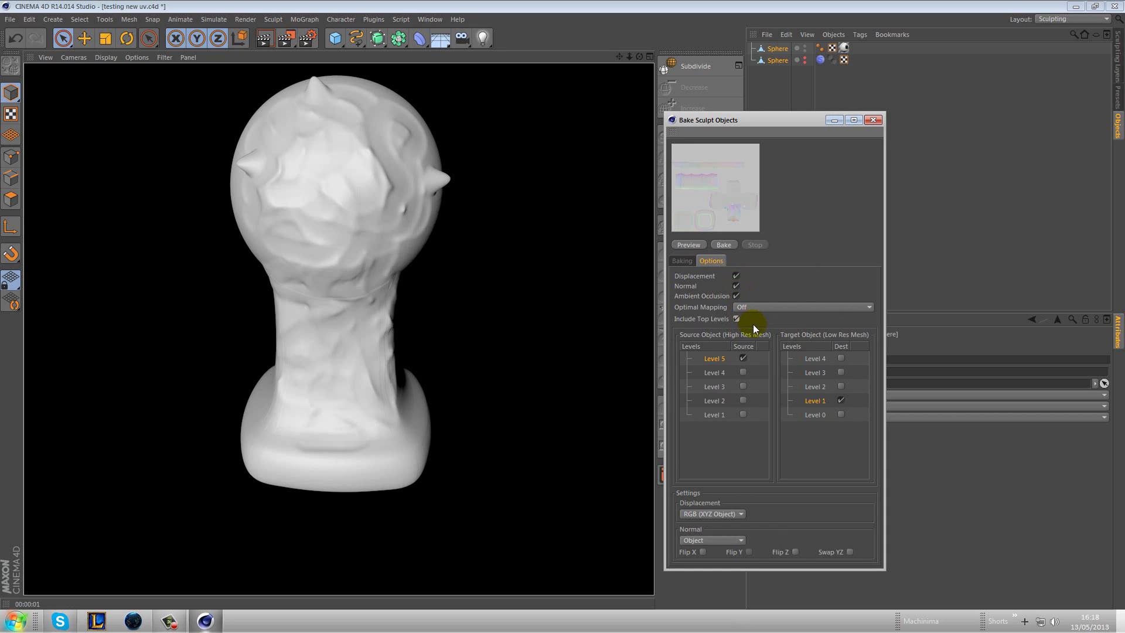
left_click(731, 246)
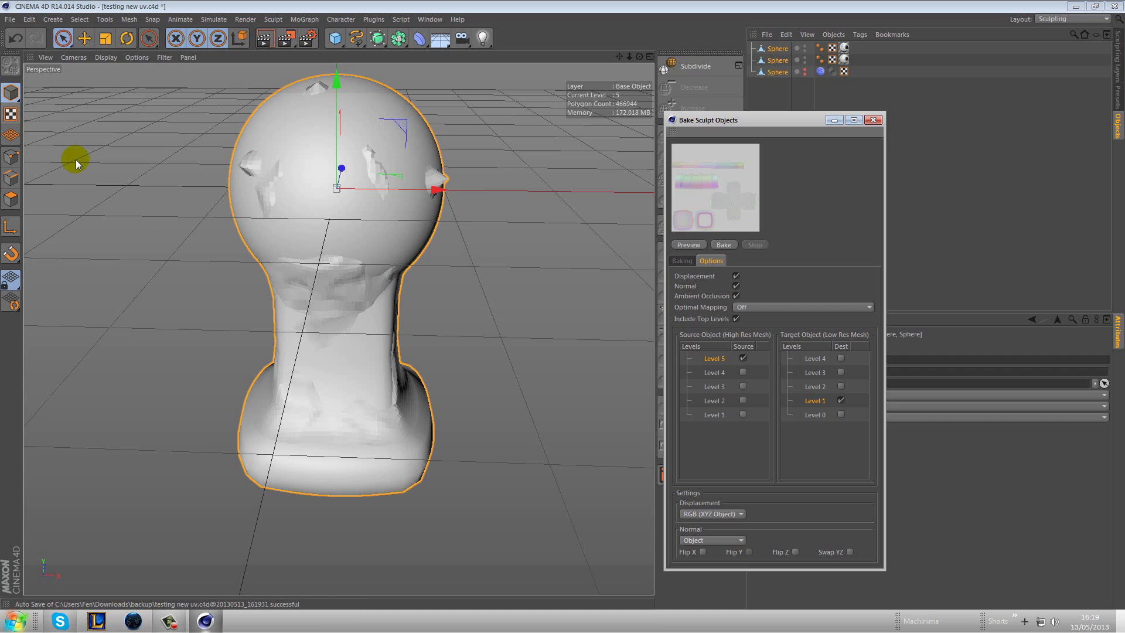
Move the two heads apart, one to the right and one to the left.
left_click(776, 48)
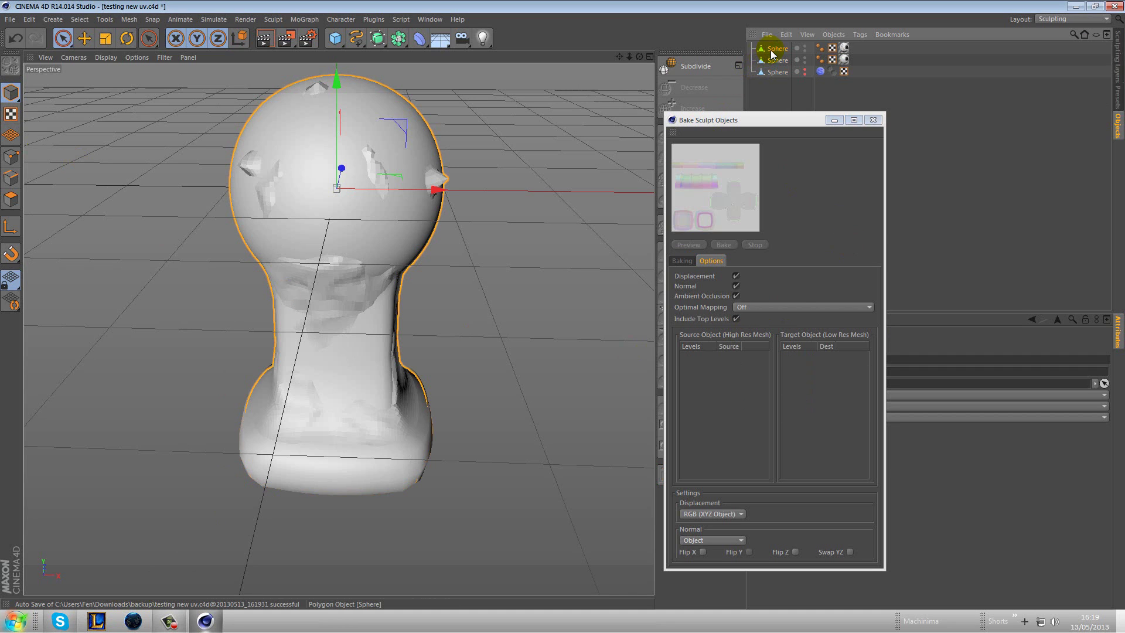
left_click_drag(438, 181, 550, 183)
left_click(778, 60)
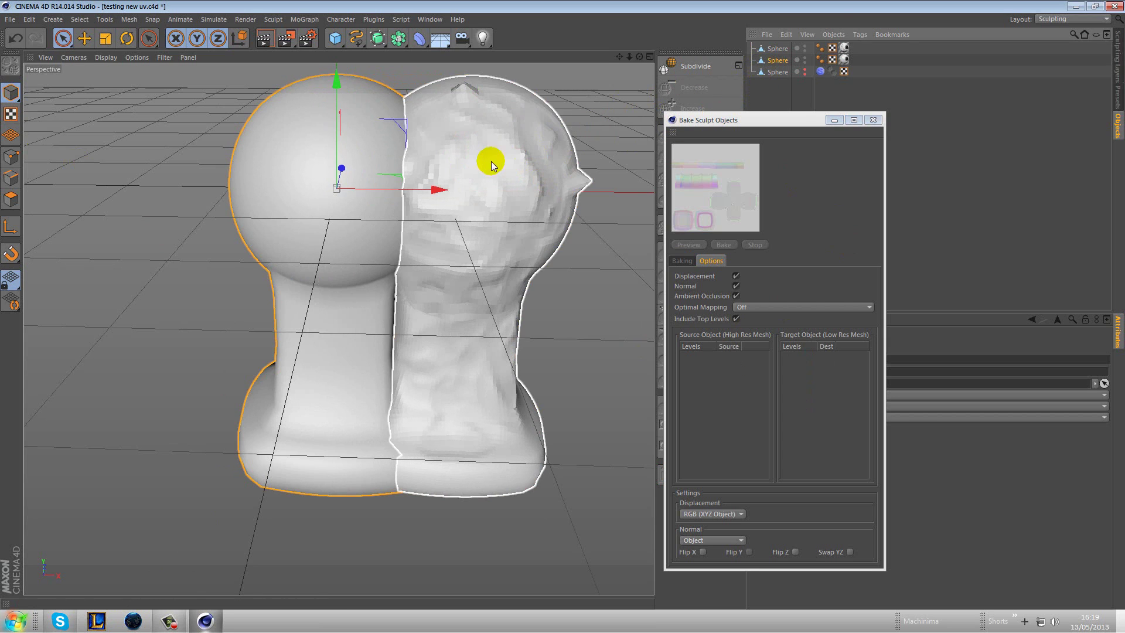
left_click_drag(430, 193, 317, 186)
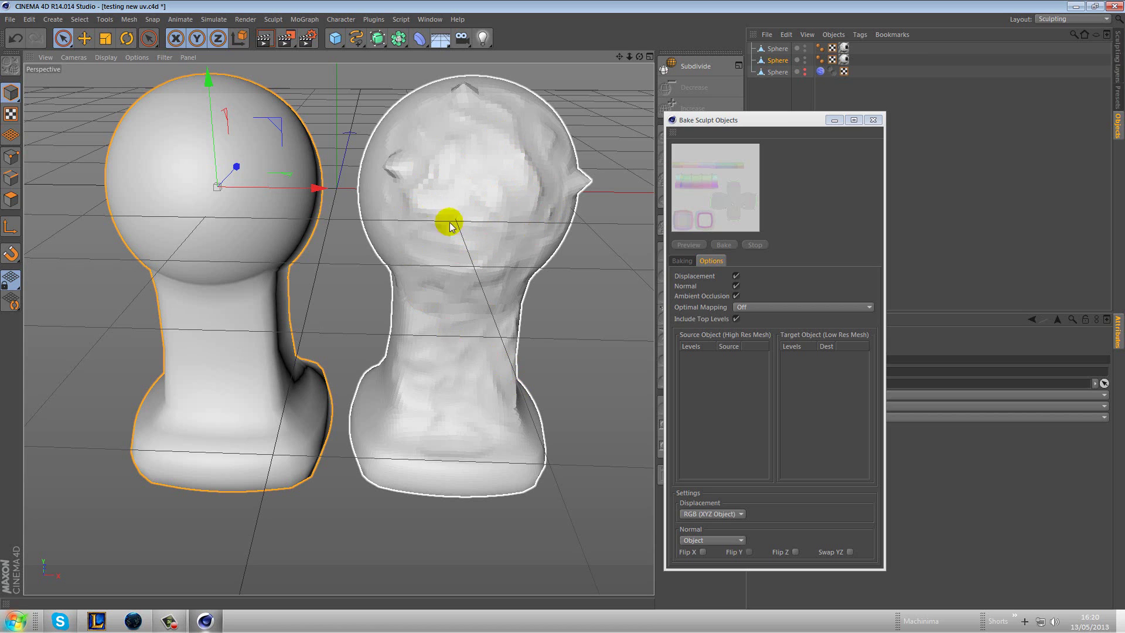
Select the right sculpted head and set display to Gouraud Shading (Lines).
left_click(579, 183)
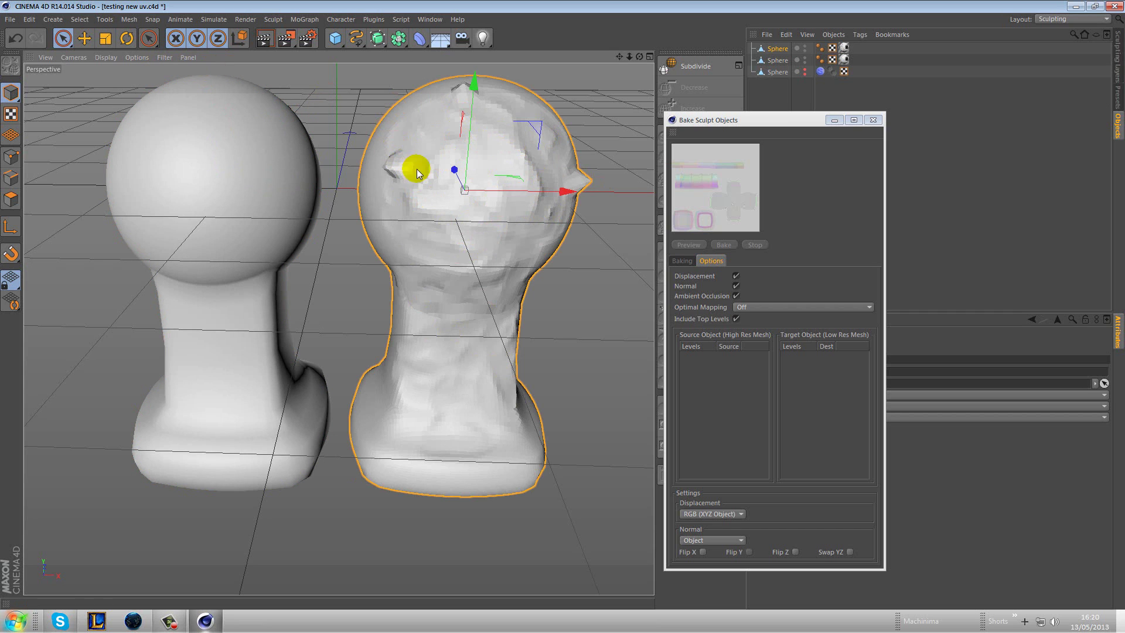
left_click(106, 57)
left_click(126, 80)
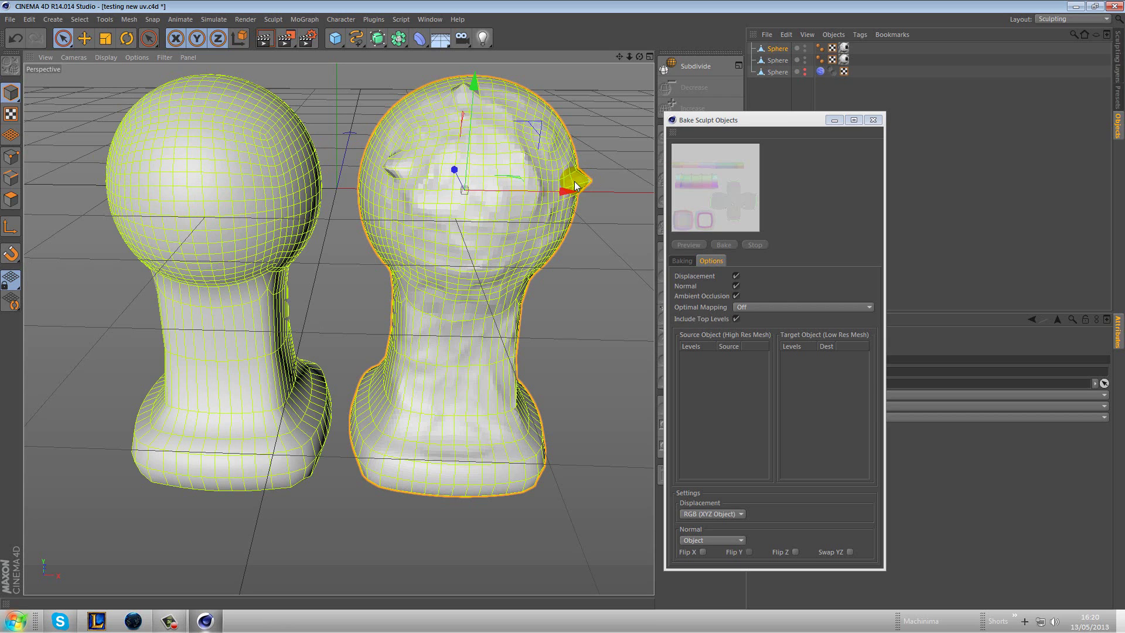
Render the active view to compare both heads side by side.
left_click(266, 40)
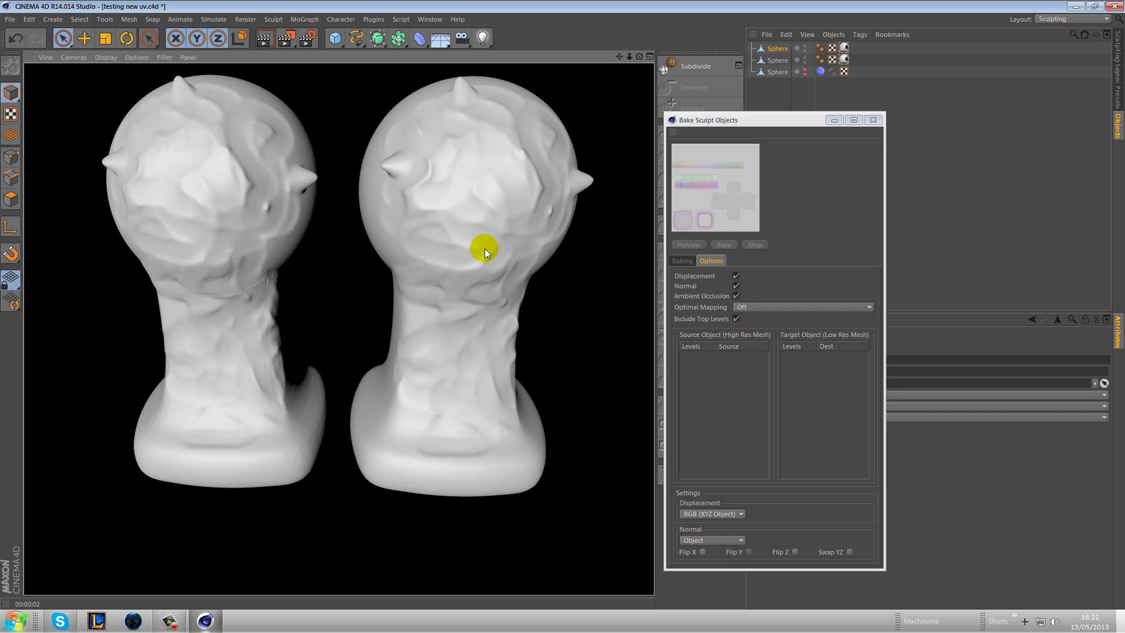
Close the bake dialog and delete the two head copies.
left_click(872, 121)
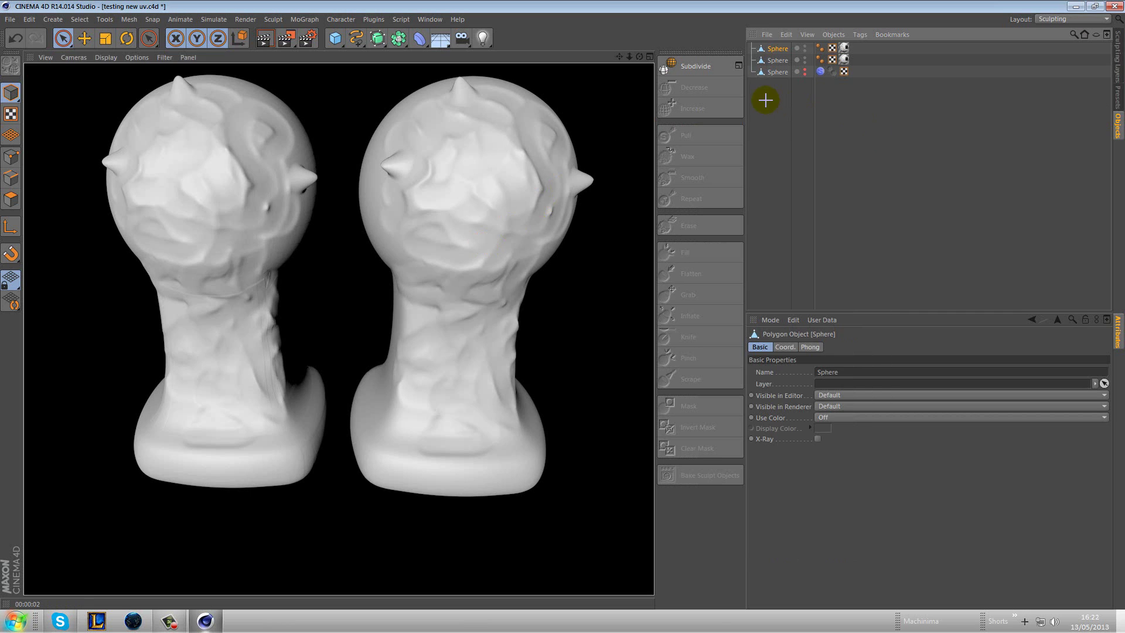
left_click(773, 60, "ctrl")
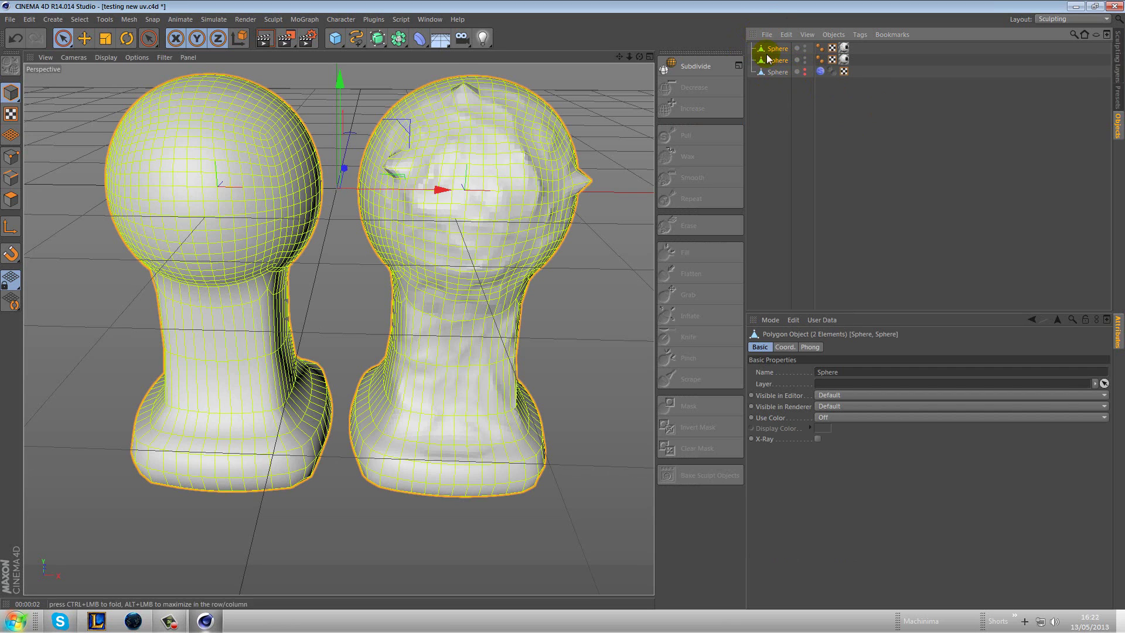
key("Delete")
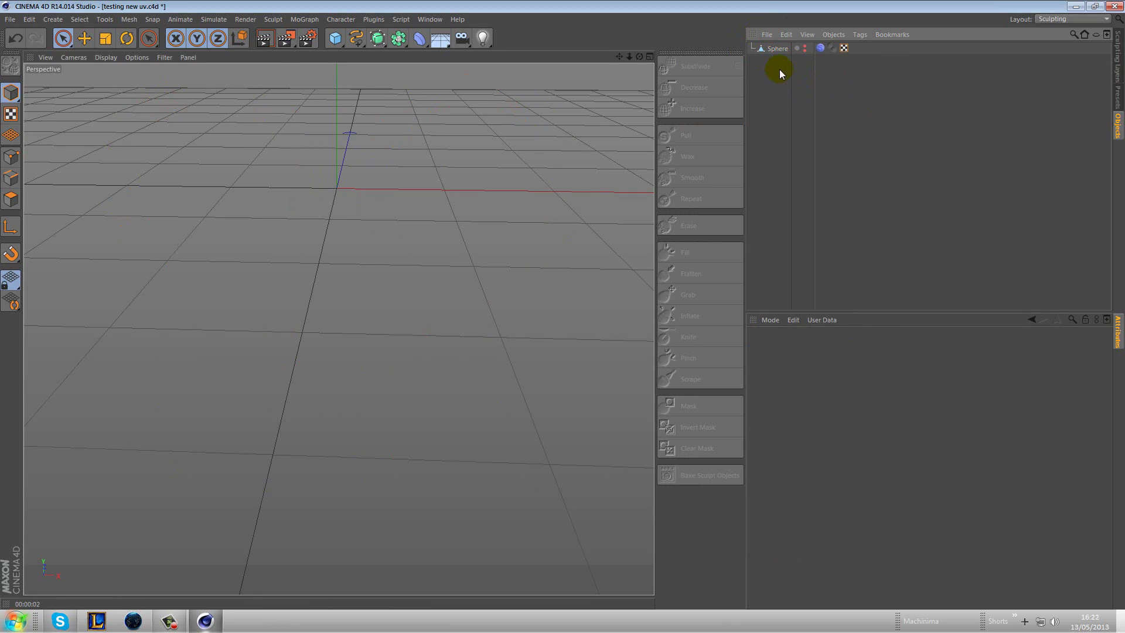
Unhide the remaining Sphere, set Gouraud Shading, and reopen Bake Sculpt Objects.
left_click(805, 51)
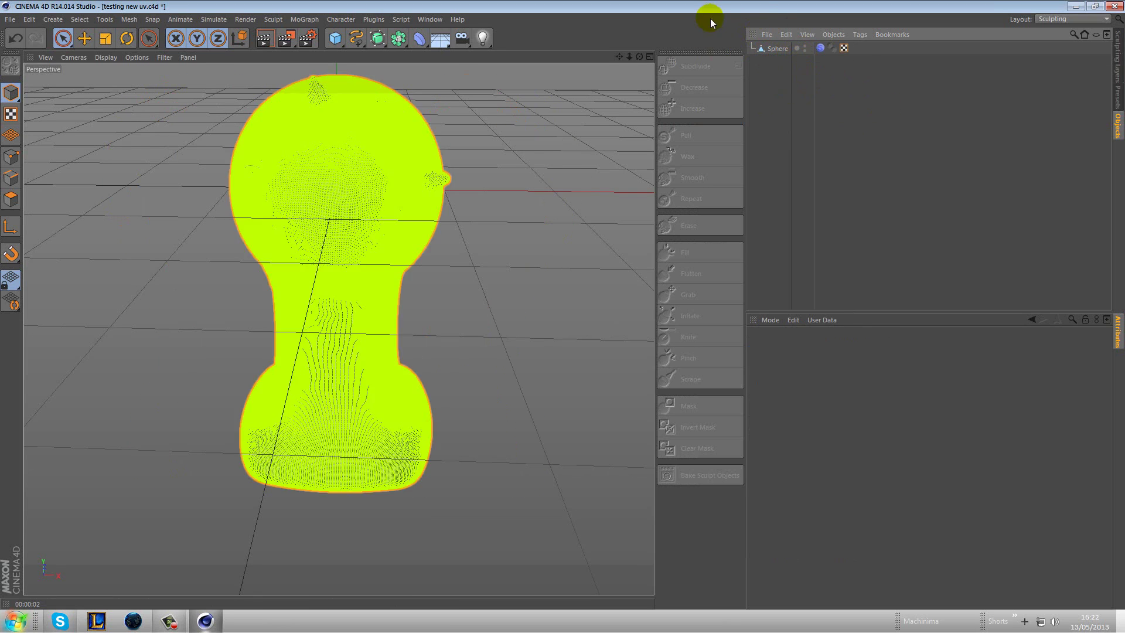
left_click(106, 57)
left_click(116, 78)
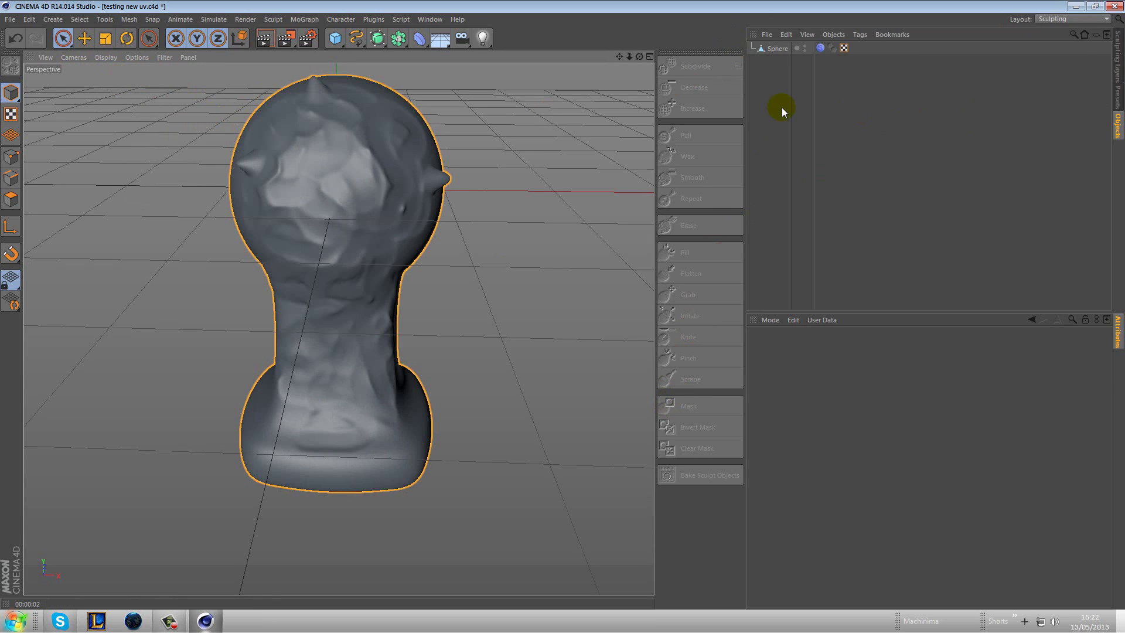
left_click(777, 48)
left_click(698, 475)
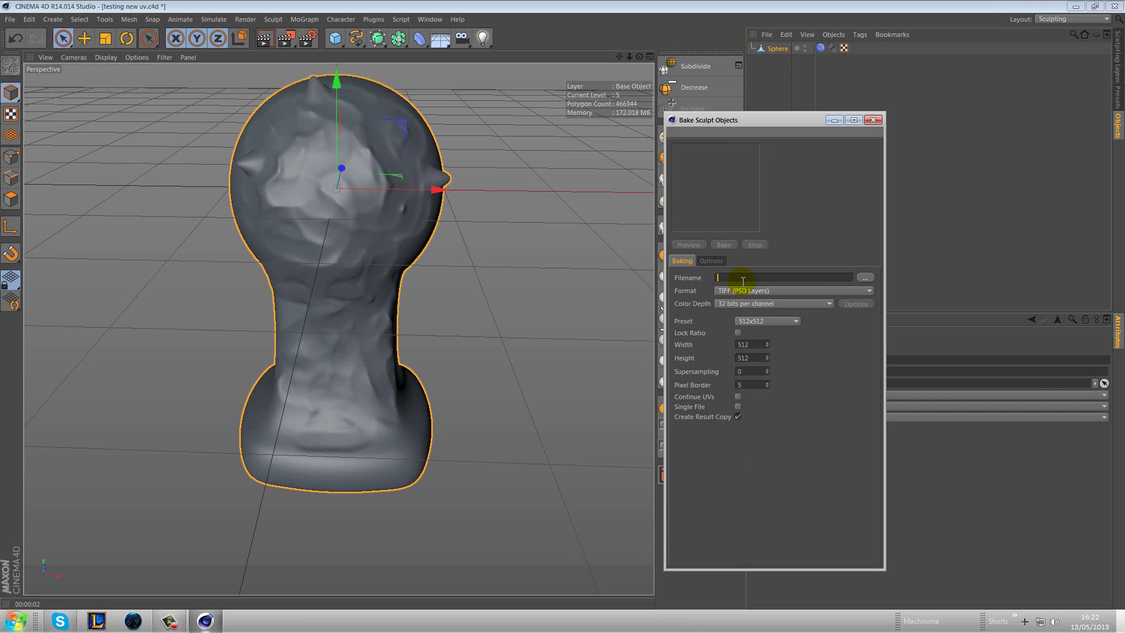
Set the save location, 2048x2048 preset, and enable Continue UVs and Single File.
left_click(865, 277)
left_click(1026, 592)
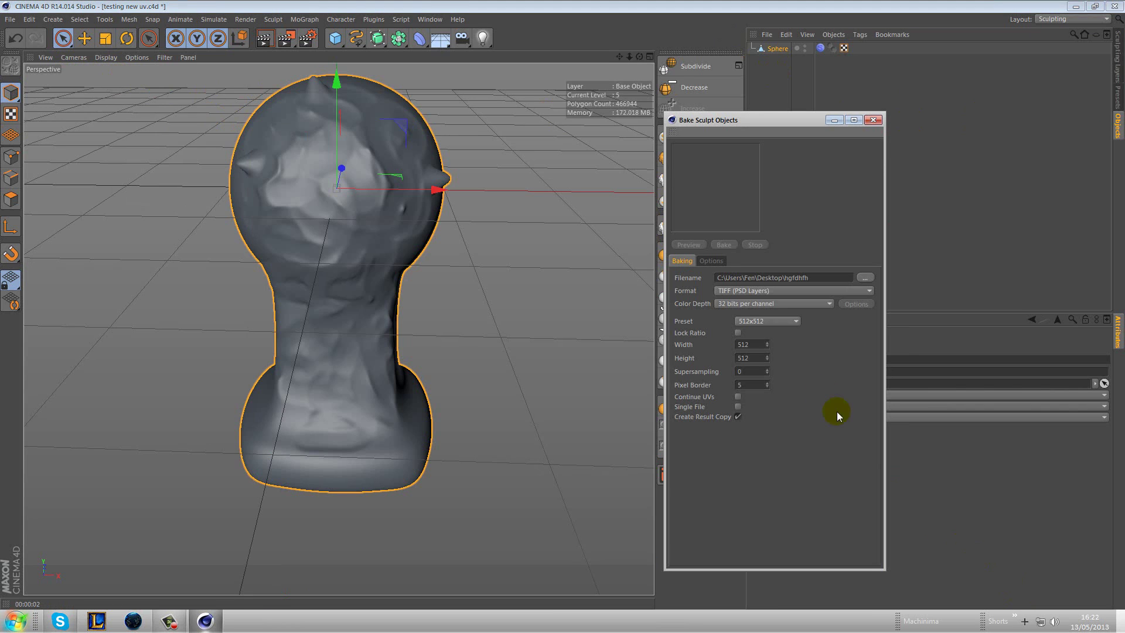
left_click(762, 321)
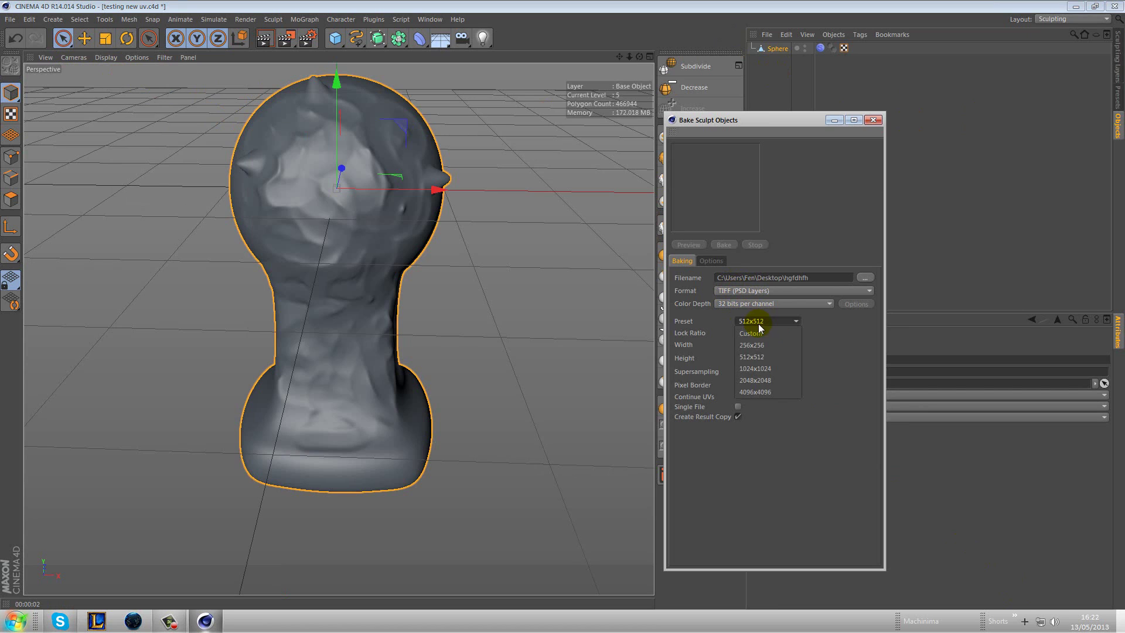
left_click(765, 377)
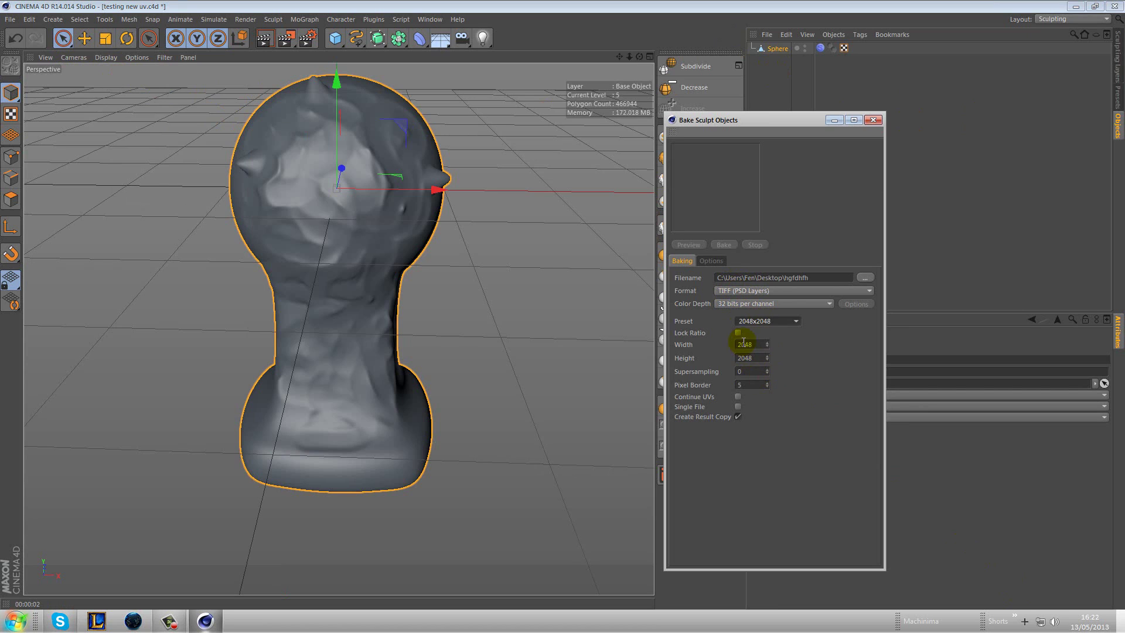
left_click(738, 397)
left_click(738, 406)
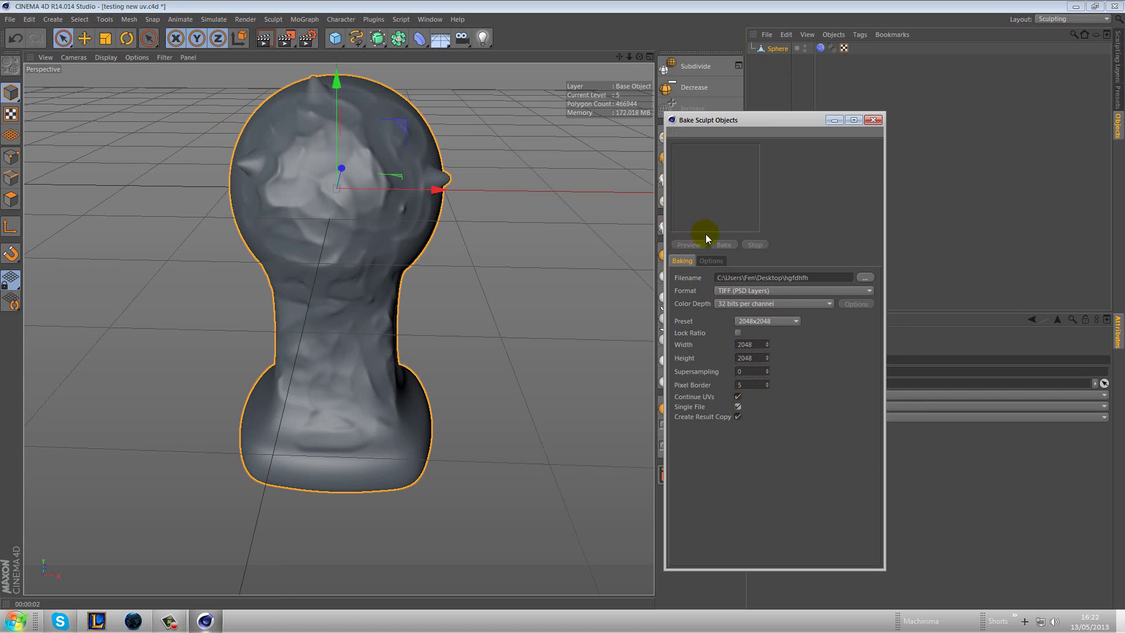
Bake displacement, normal, AO and top levels onto Level 1 with Cubic optimal mapping.
left_click(711, 261)
left_click(736, 276)
left_click(736, 286)
left_click(737, 296)
left_click(736, 318)
left_click(841, 401)
left_click(758, 305)
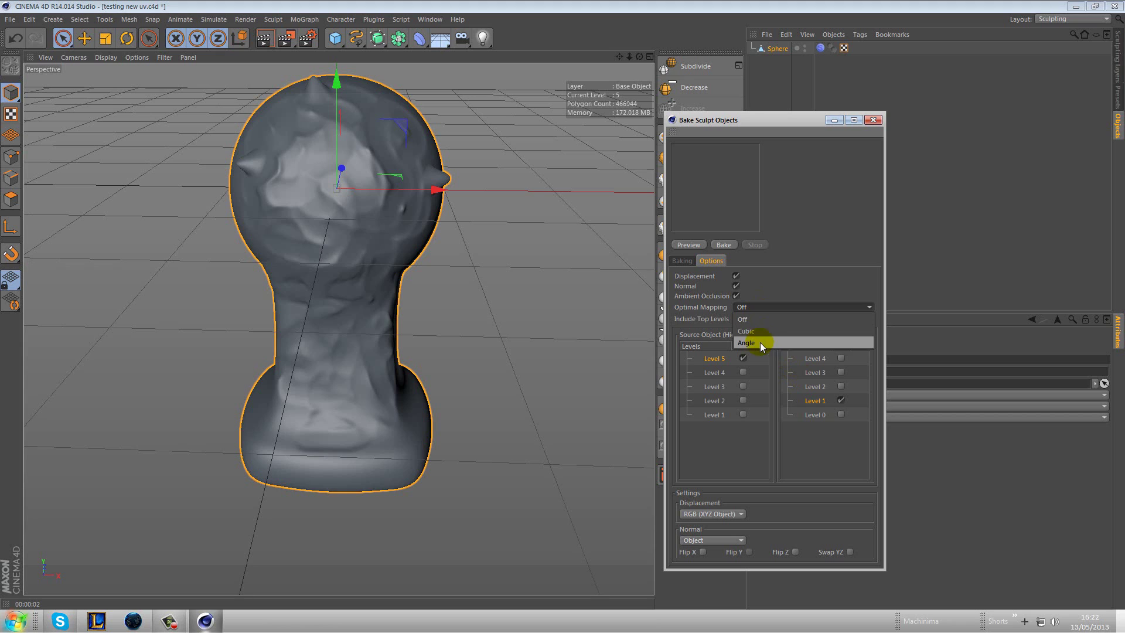
left_click(758, 332)
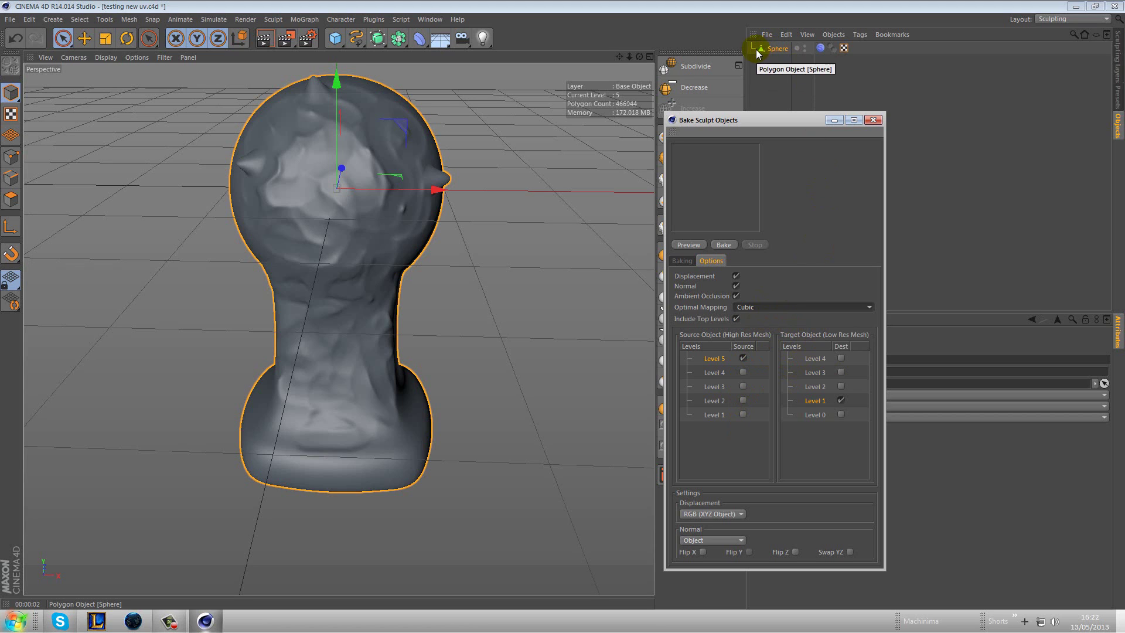
left_click(724, 244)
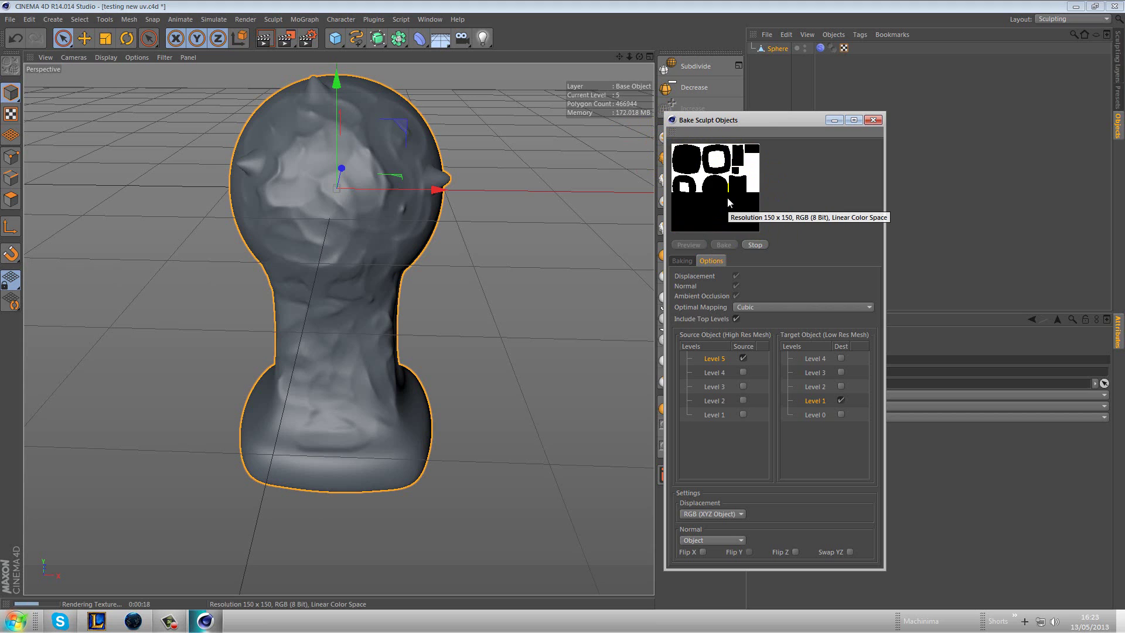
Let the Cubic-mapped bake finish, adding a second baked Sphere beside the original.
left_click(754, 311)
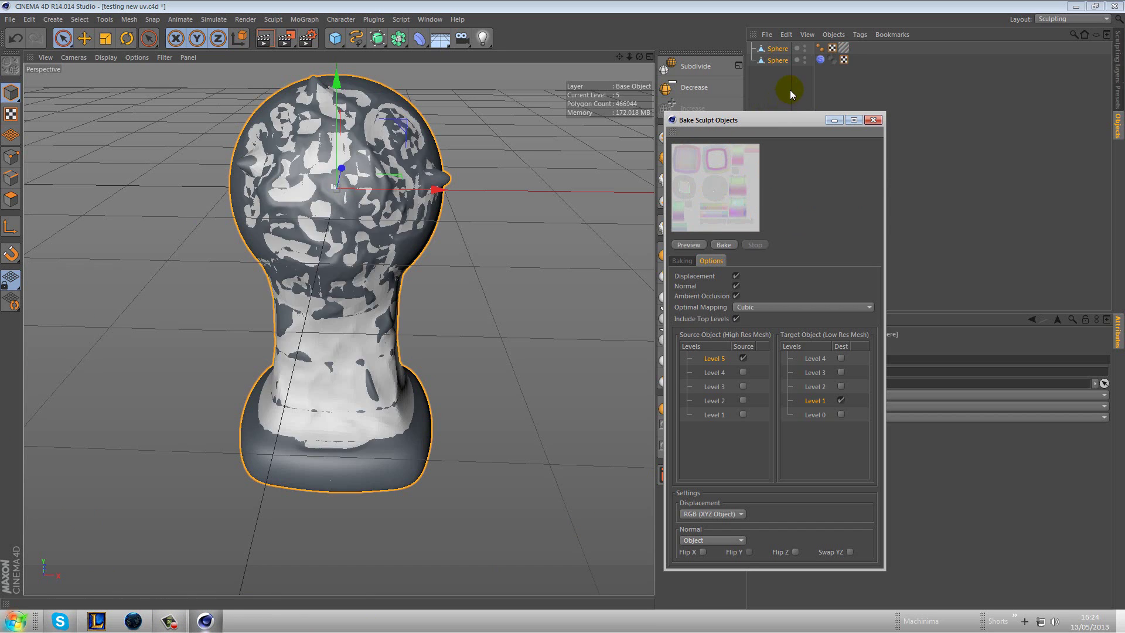
Move the top head right along X and the dark original head left along X.
left_click(775, 48)
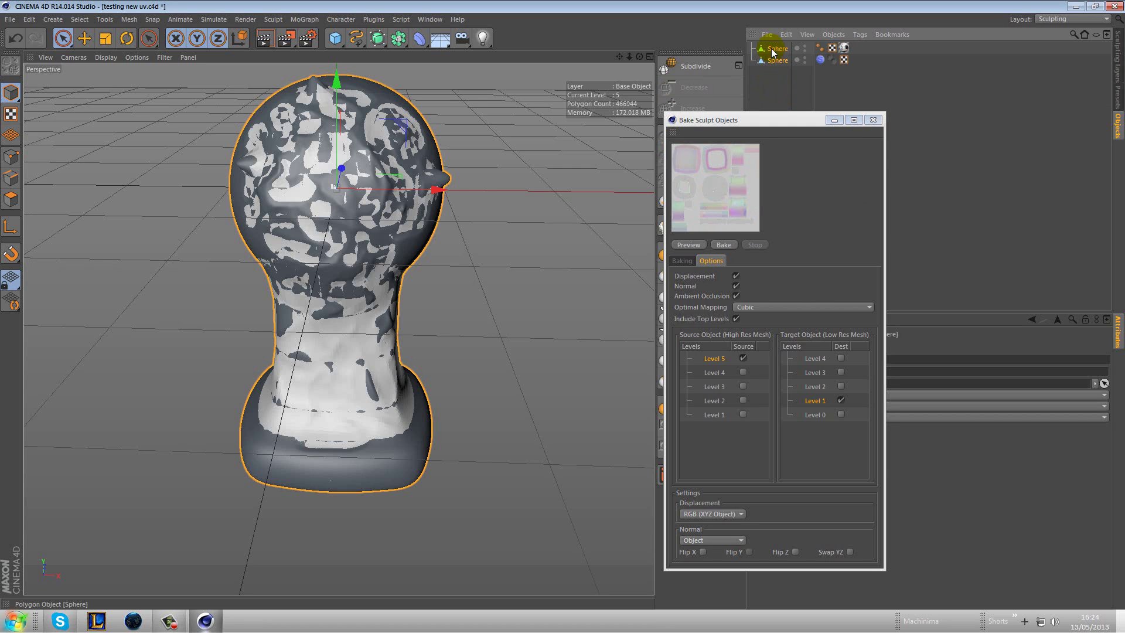
left_click_drag(432, 188, 572, 186)
left_click(778, 60)
left_click_drag(432, 181, 329, 188)
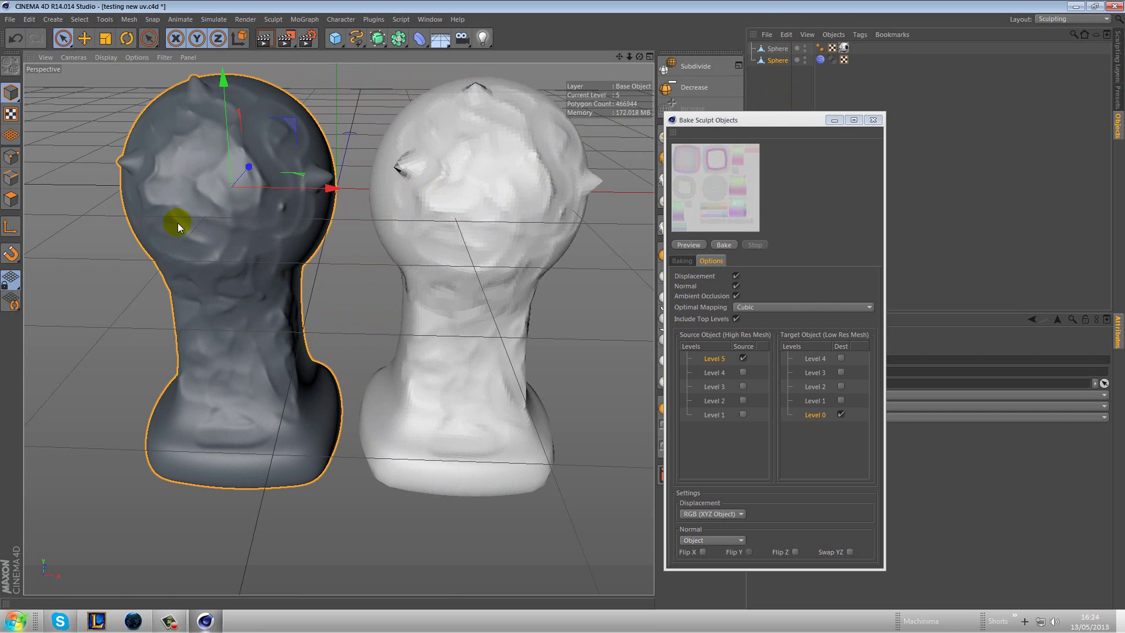
Render the viewport to compare the pale baked copy with the dark original head.
left_click(266, 40)
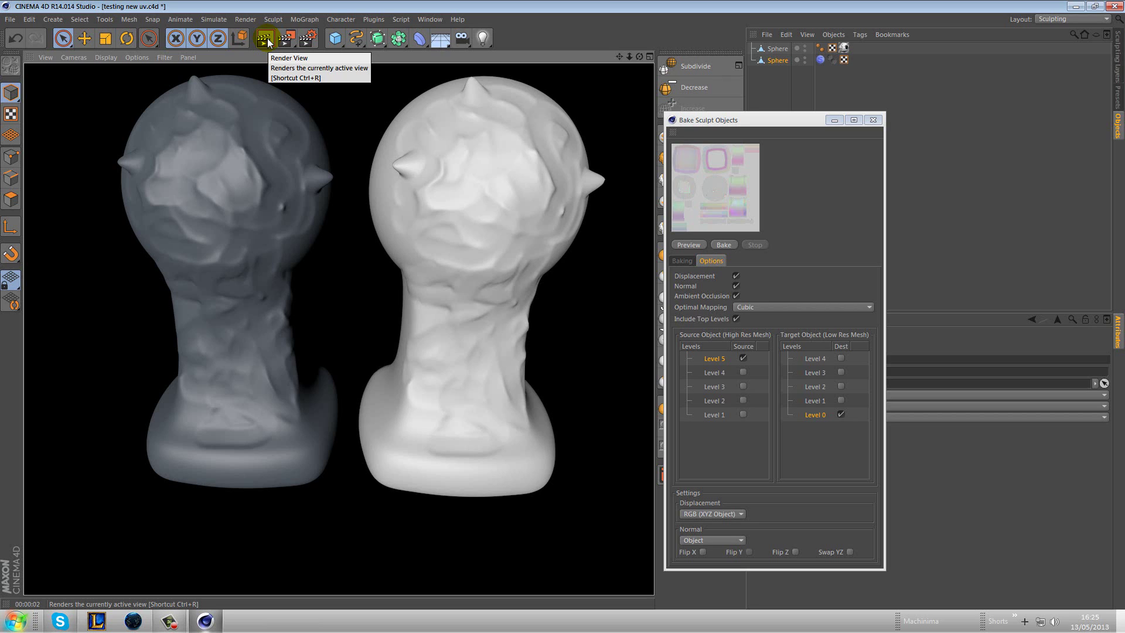
mouse_move(499, 259)
left_mouse_down()
mouse_move(449, 142)
mouse_move(639, 190)
left_mouse_up()
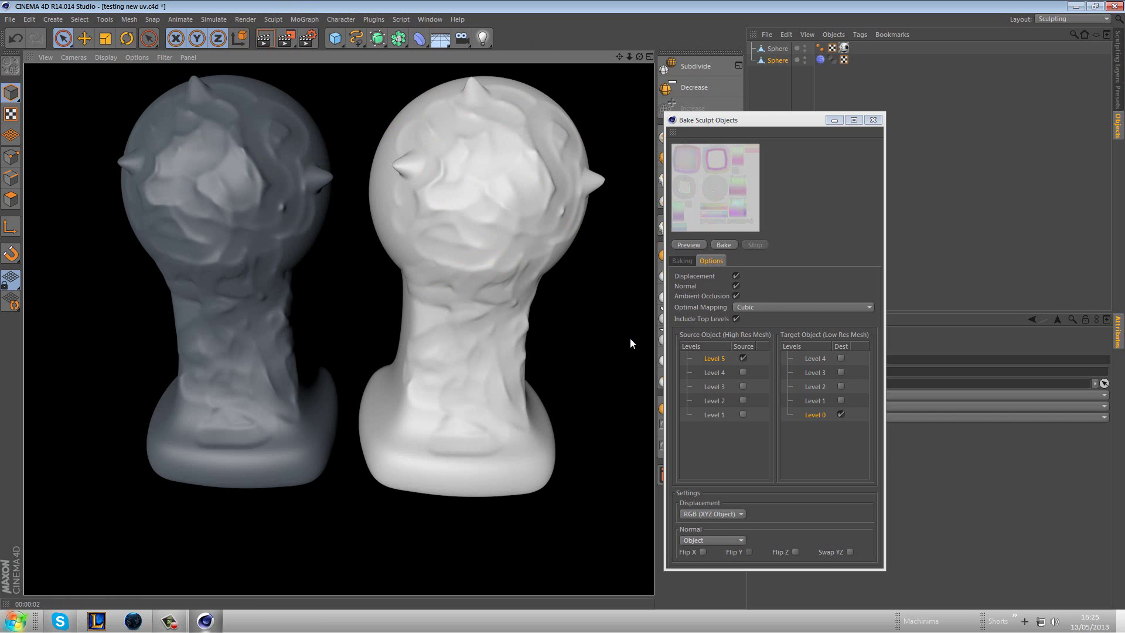